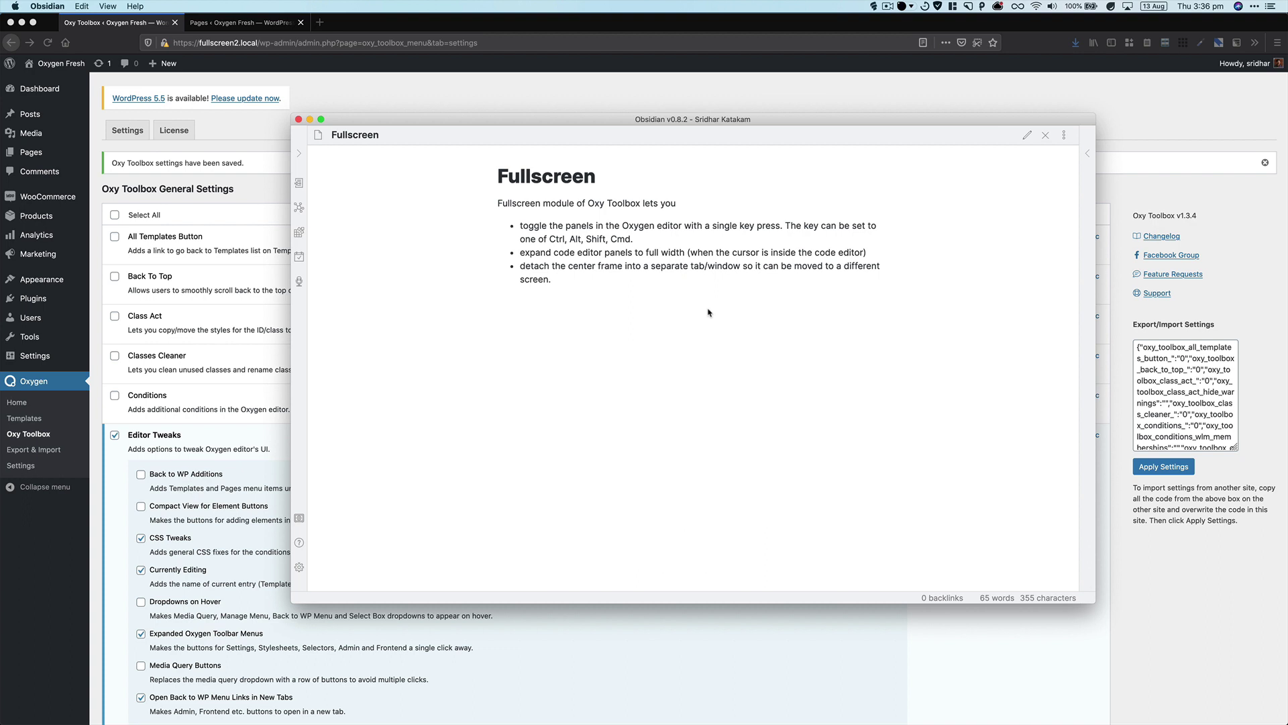
# Bring the Firefox window with the Oxy Toolbox settings page in front of Obsidian.
pyautogui.click(251, 210)
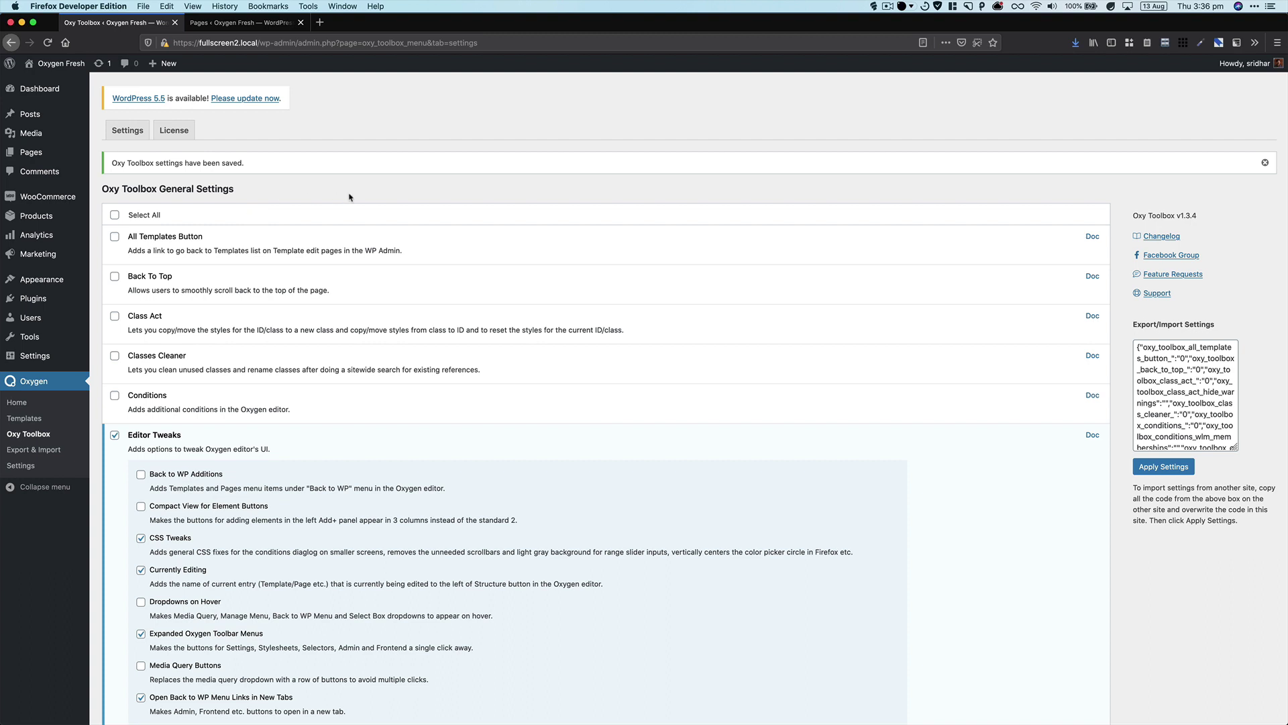
# Enable the Fullscreen module and save the Oxy Toolbox settings.
pyautogui.scroll(-7, 349, 196)
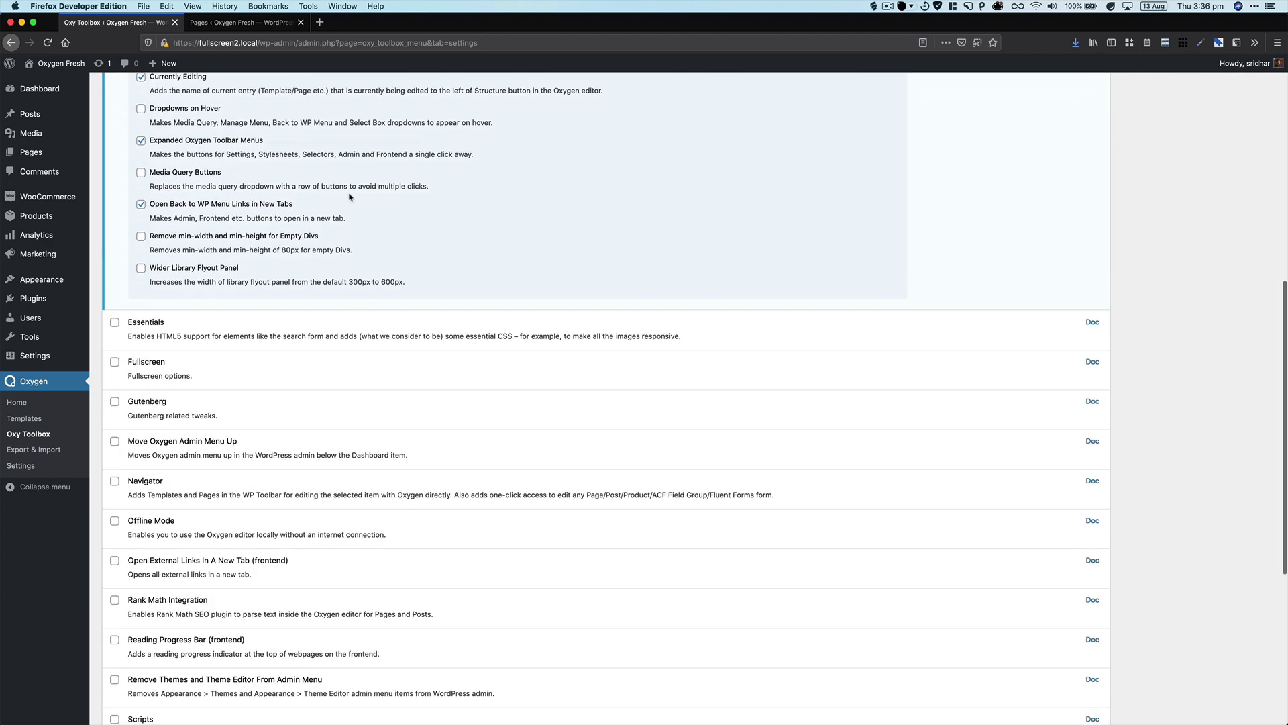
pyautogui.click(115, 362)
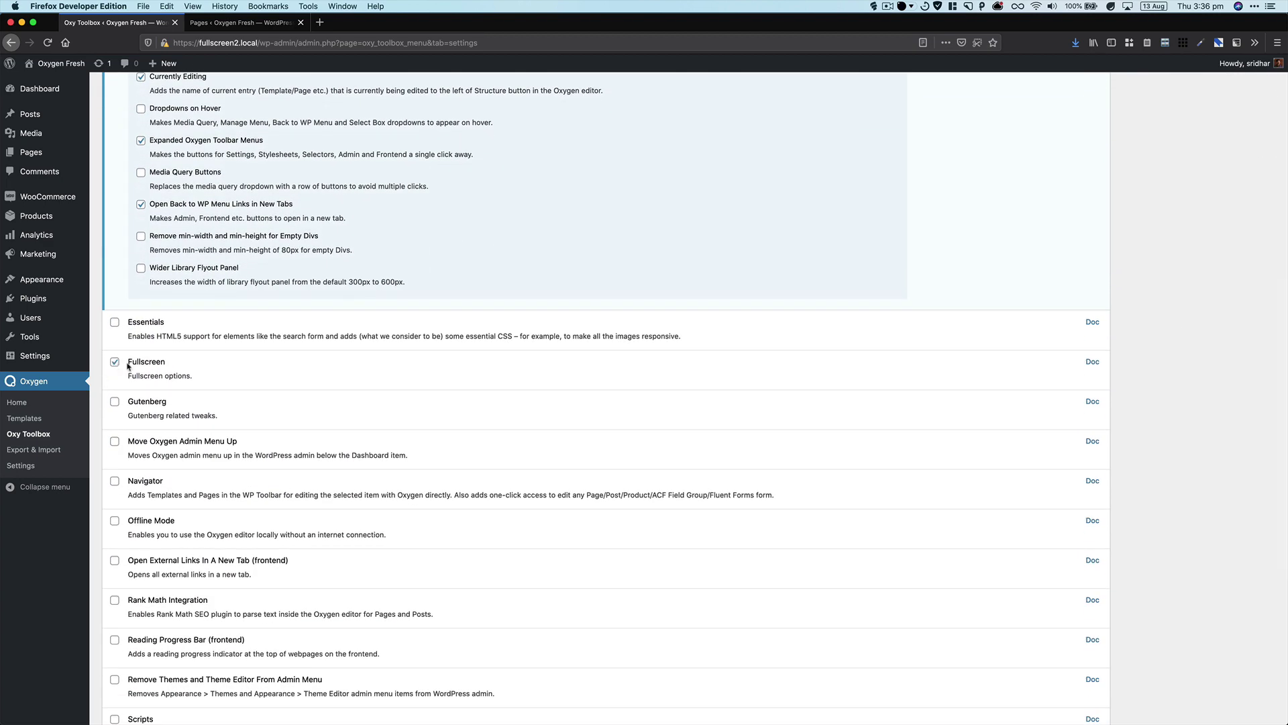
pyautogui.scroll(-5, 133, 365)
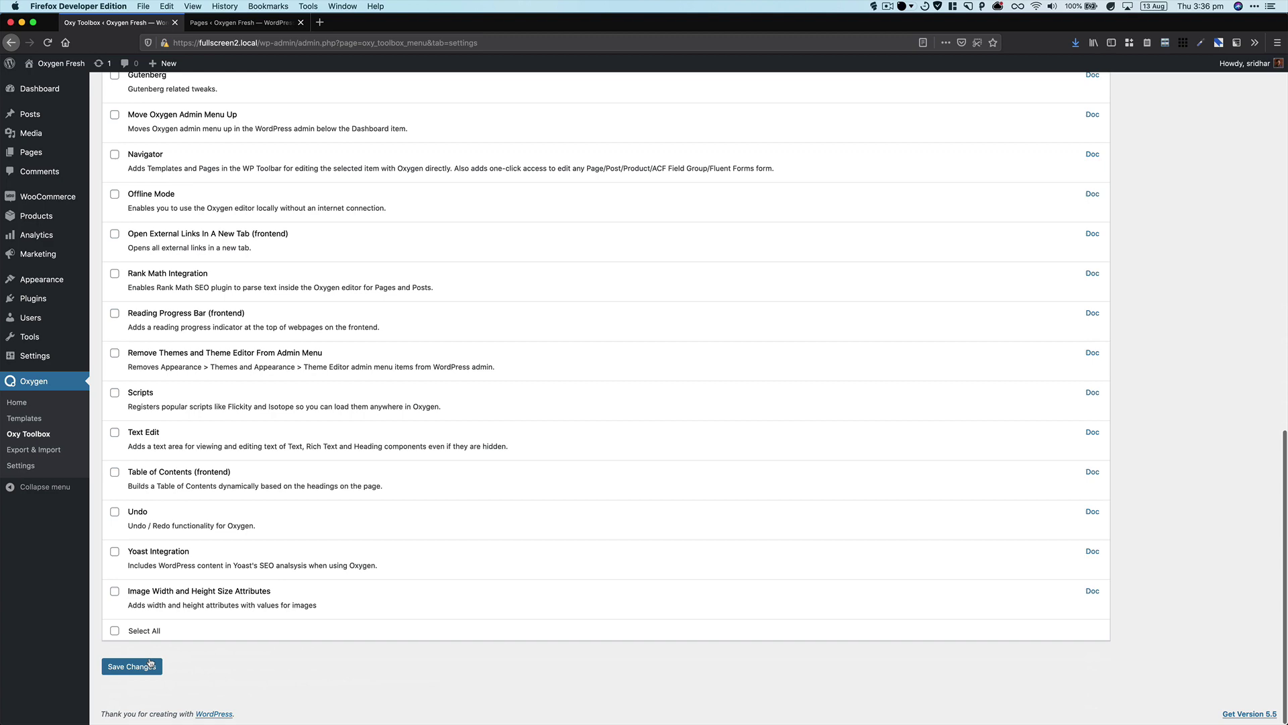
pyautogui.click(142, 669)
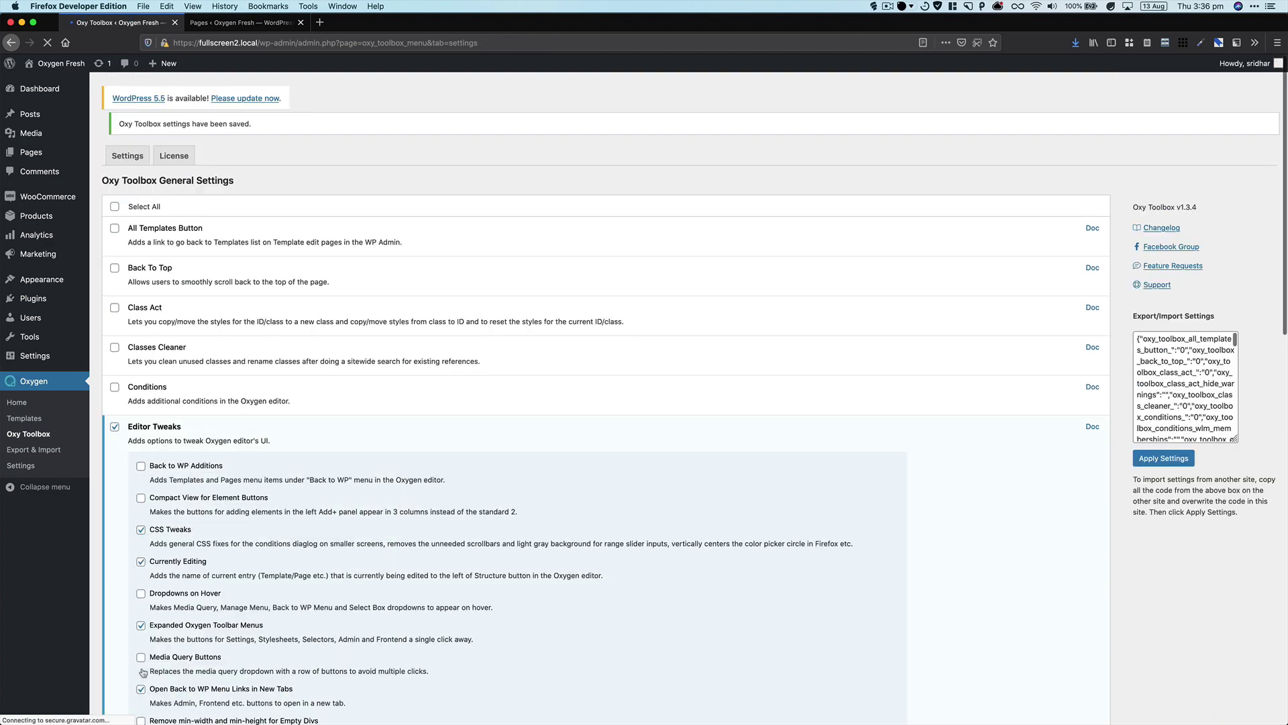
# Keep Ctrl as the panel toggle key and switch to the site's Pages list.
pyautogui.scroll(-9, 233, 302)
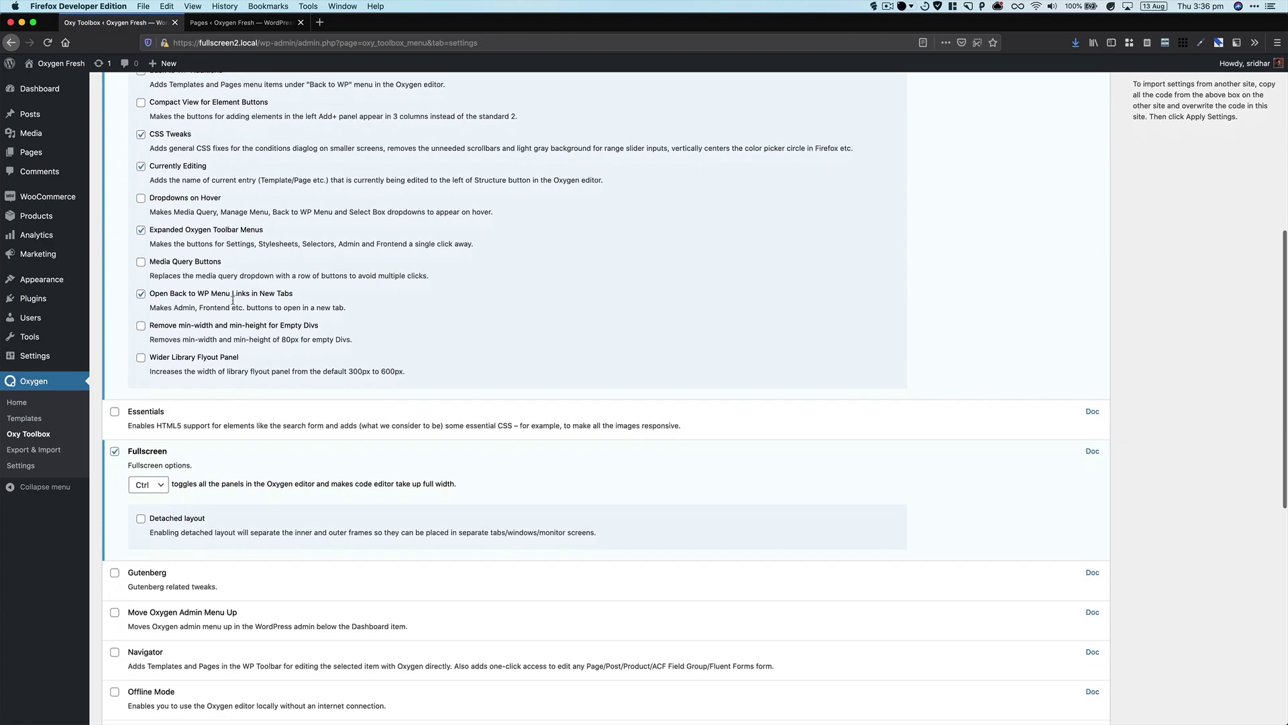
pyautogui.scroll(-1, 233, 300)
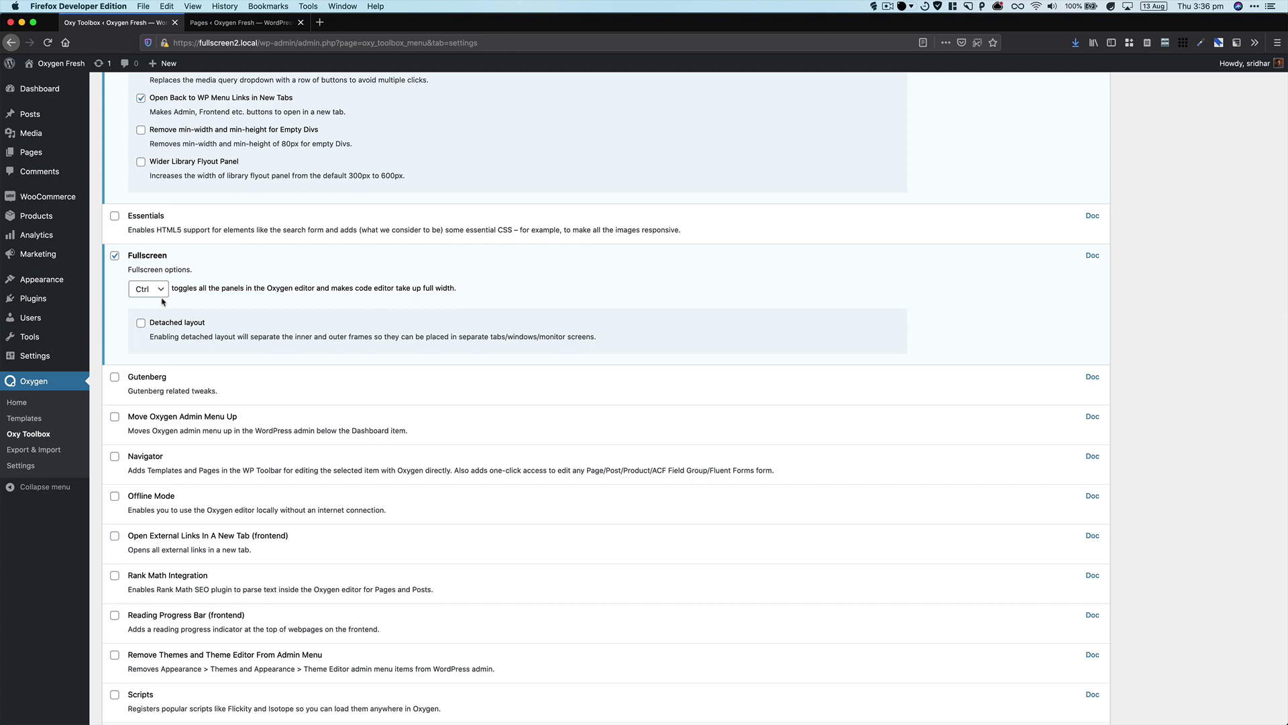
pyautogui.click(161, 294)
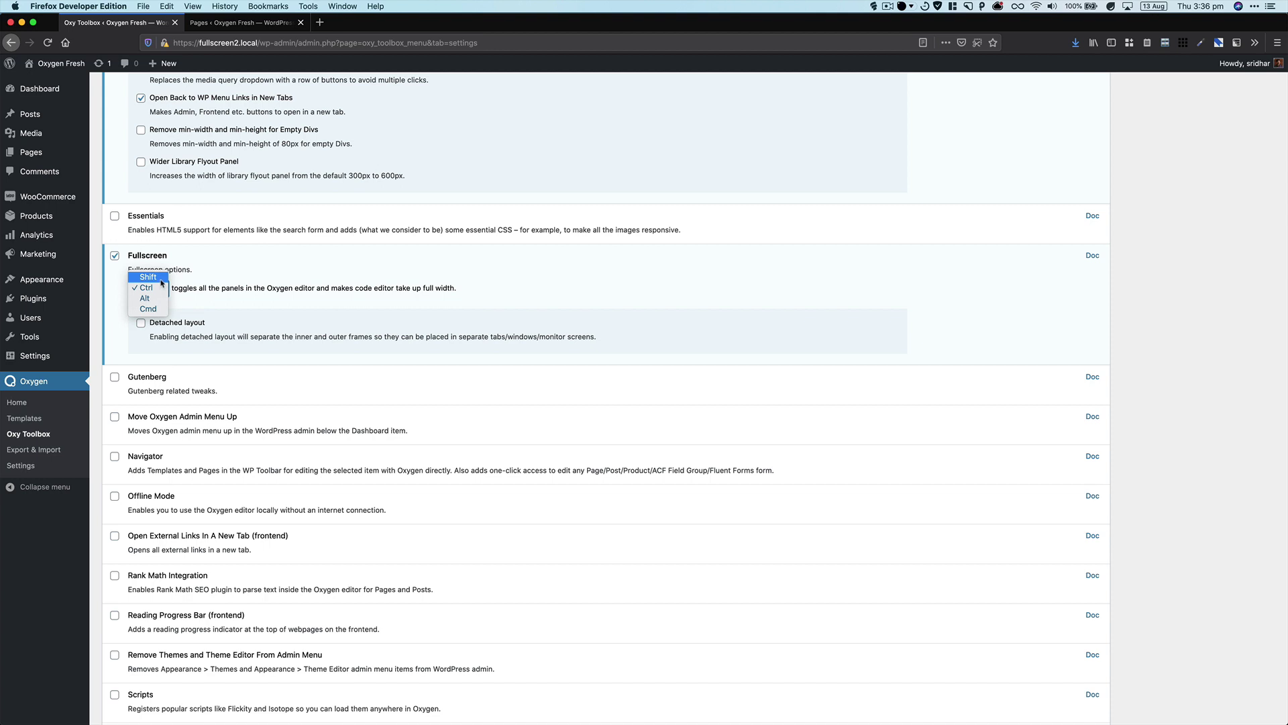
pyautogui.click(177, 287)
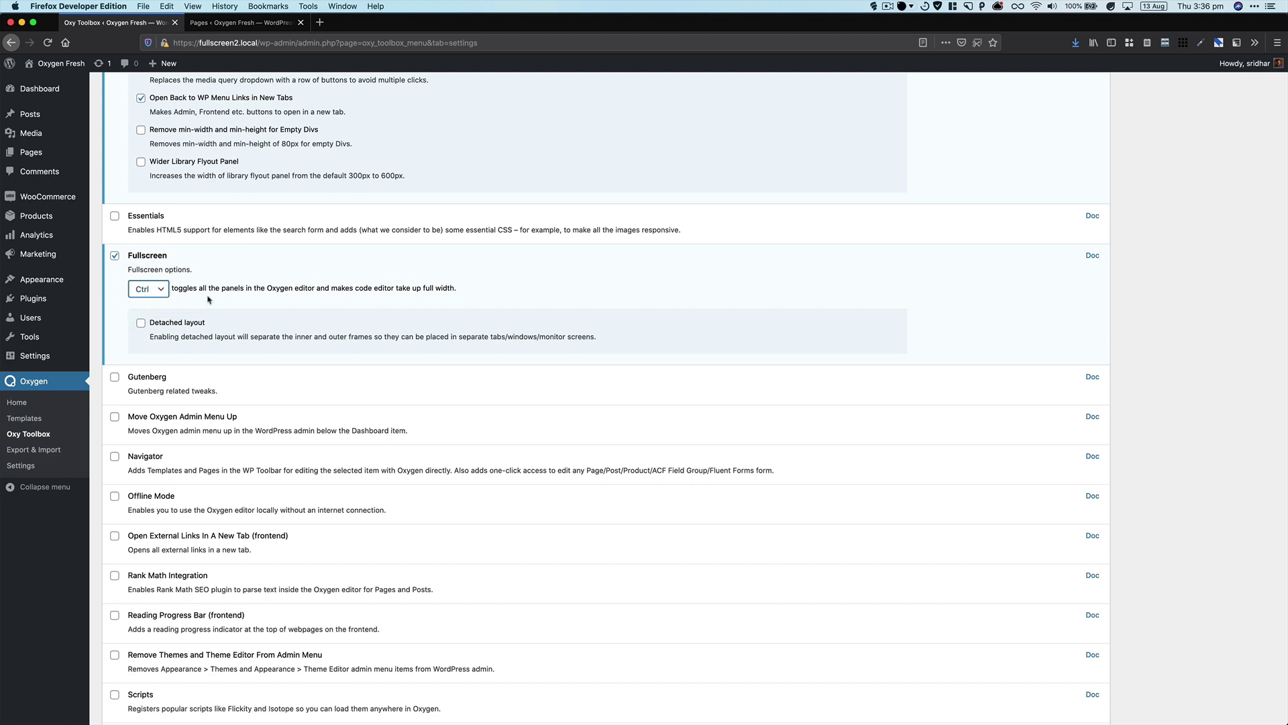
pyautogui.click(241, 22)
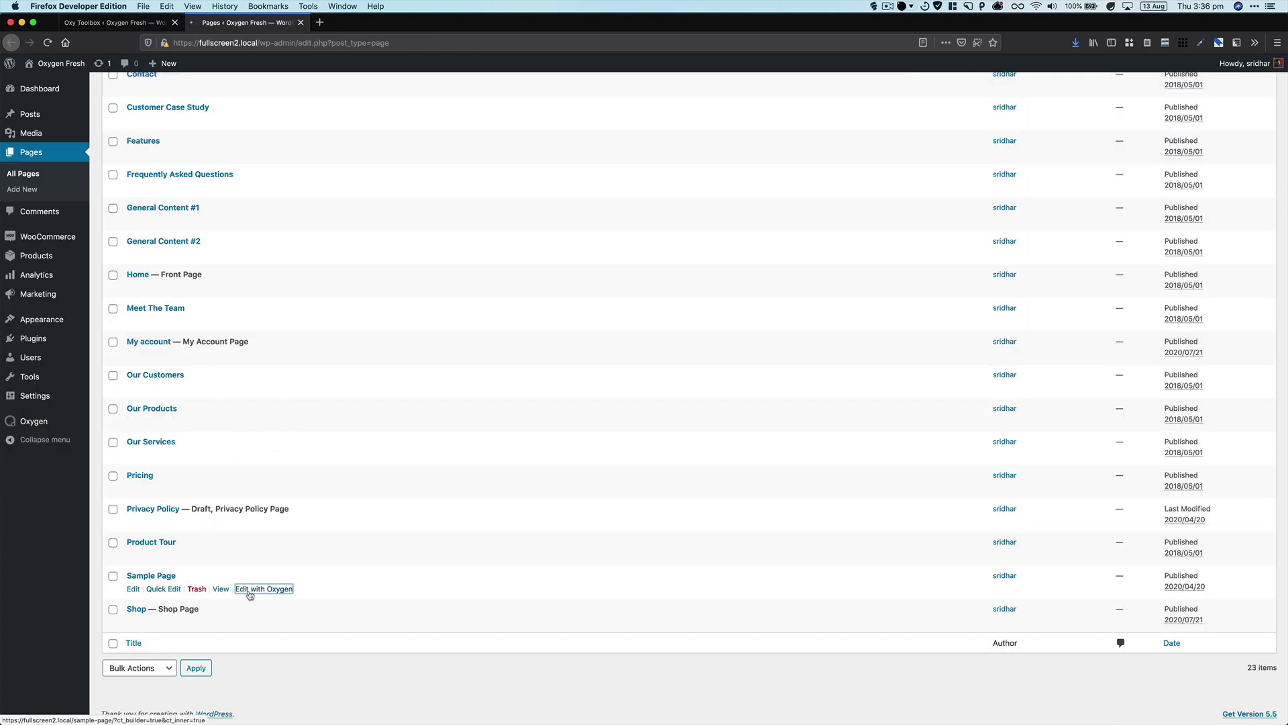
# Open the Sample Page in Oxygen and add a Section to it.
pyautogui.click(250, 592)
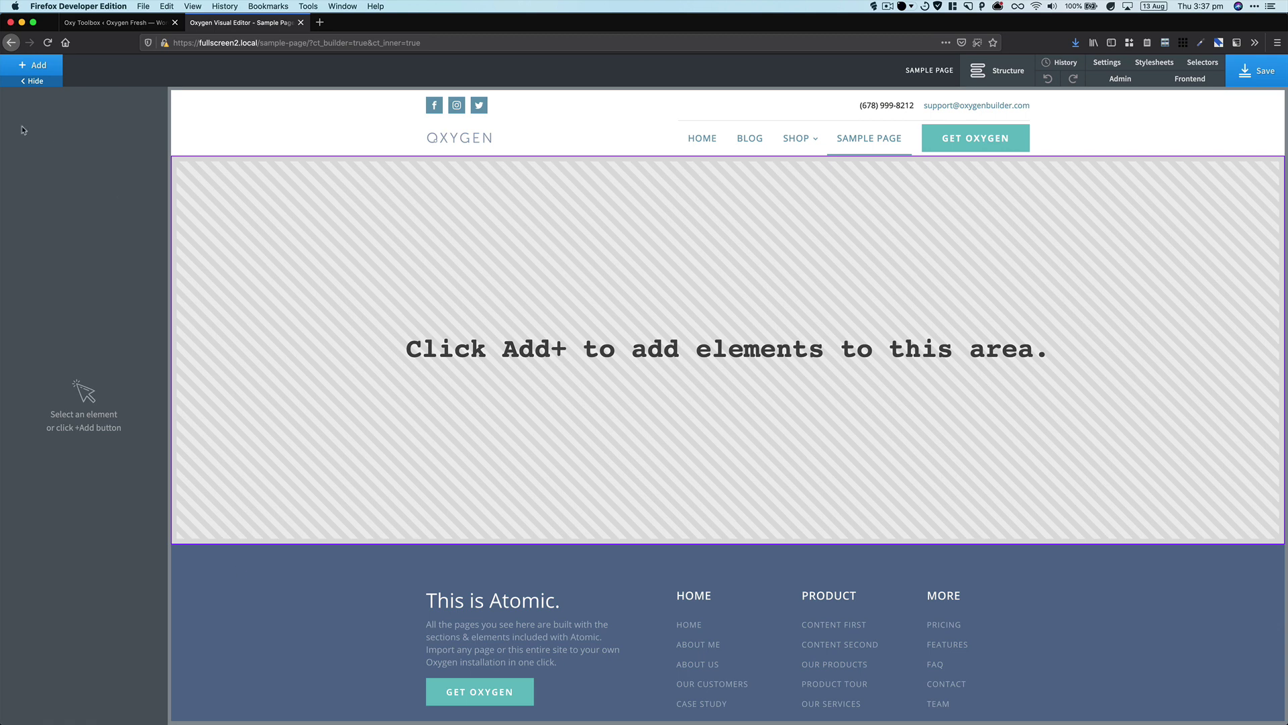
pyautogui.click(39, 65)
pyautogui.click(47, 172)
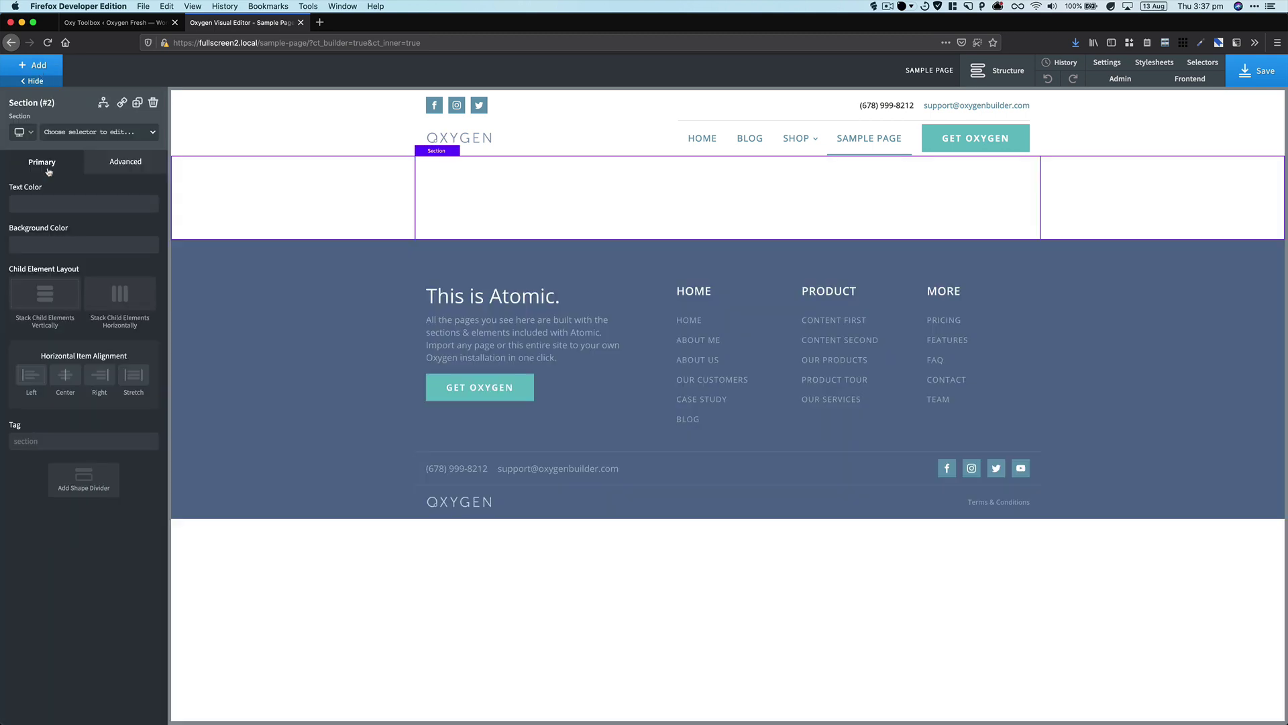
# Add a Heading and then a Text block inside the new section.
pyautogui.click(36, 67)
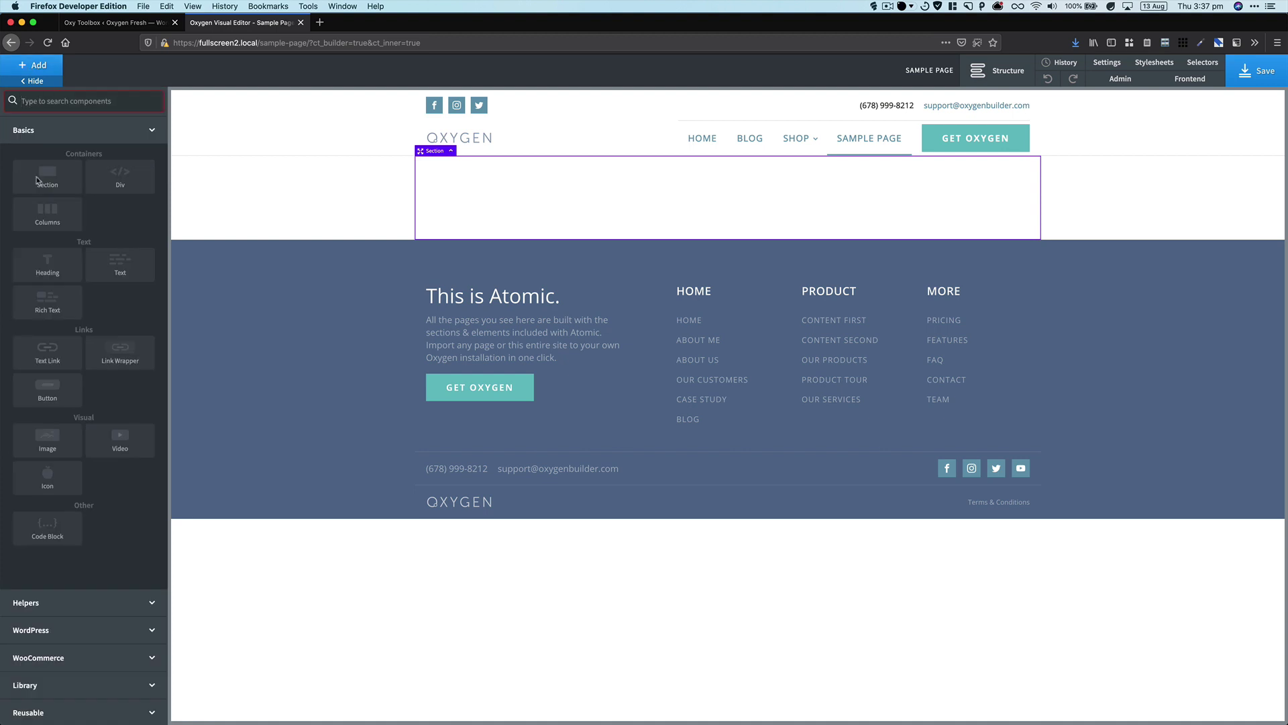
pyautogui.click(47, 263)
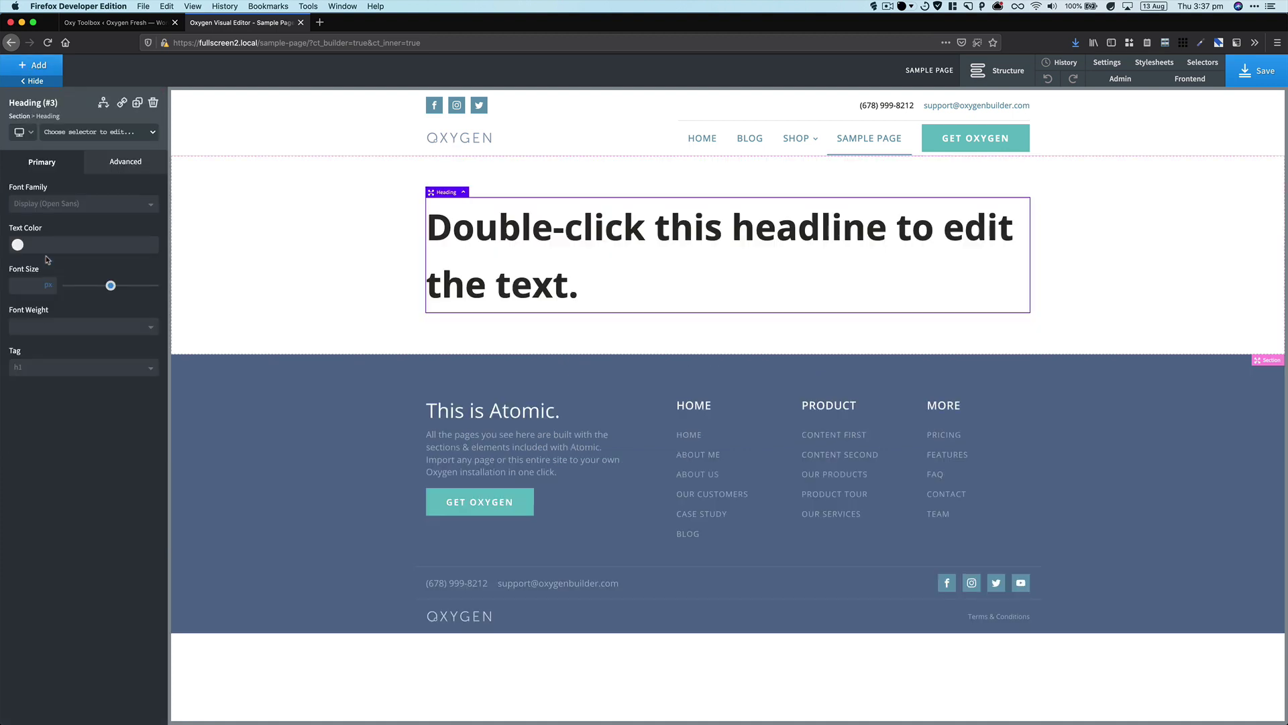
pyautogui.click(35, 65)
pyautogui.click(131, 260)
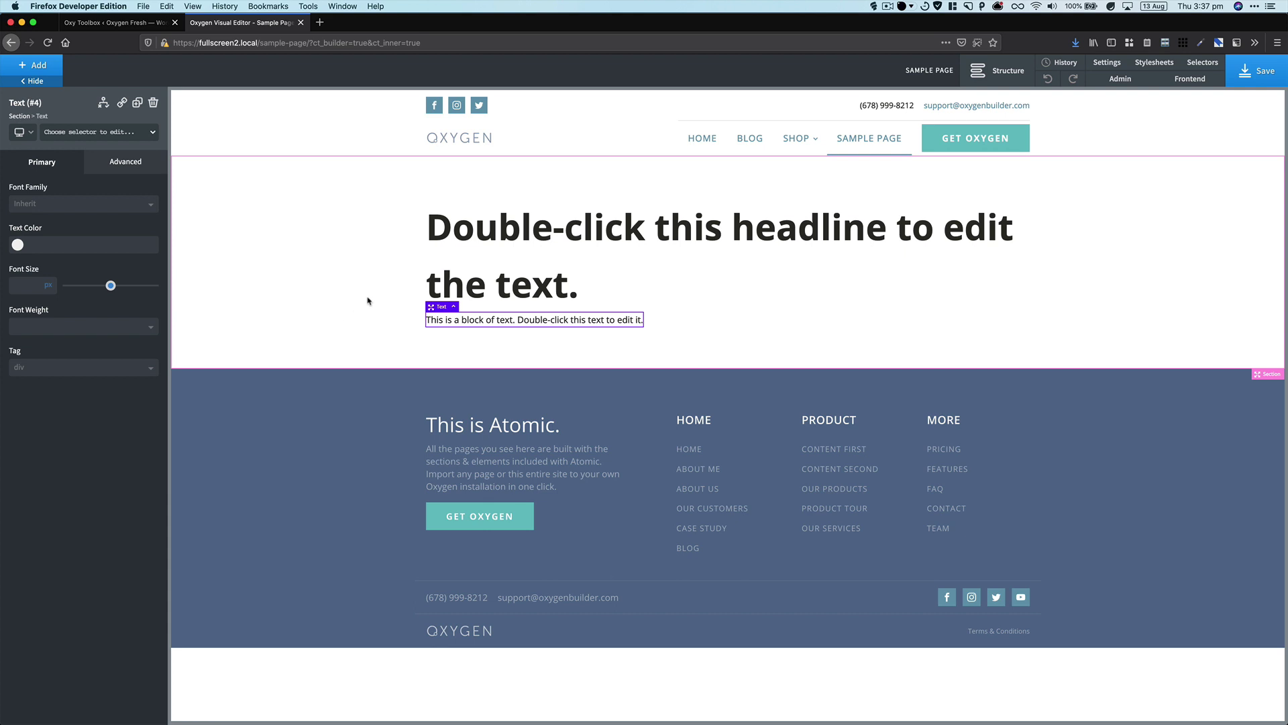
# Open the Structure tree, then hide and restore all editor panels with Ctrl+Shift+F.
pyautogui.press('Escape')
pyautogui.click(1003, 72)
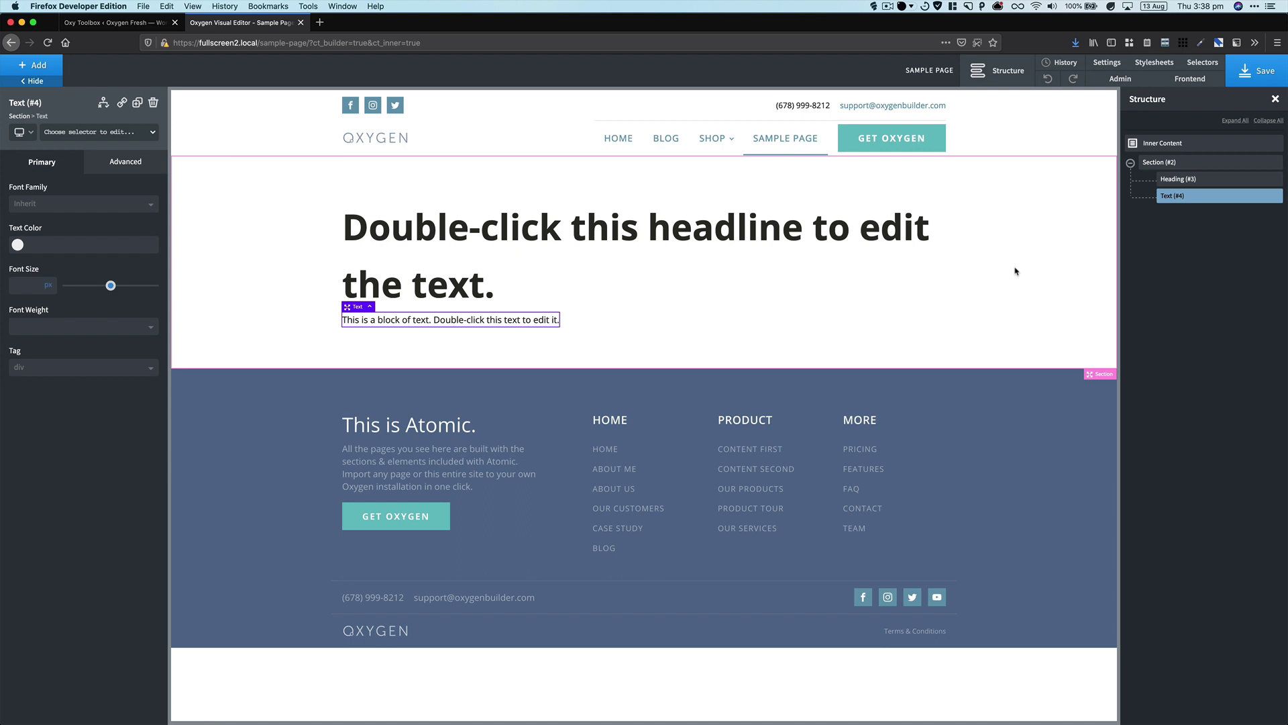
pyautogui.hotkey('ctrl', 'shift', 'f')
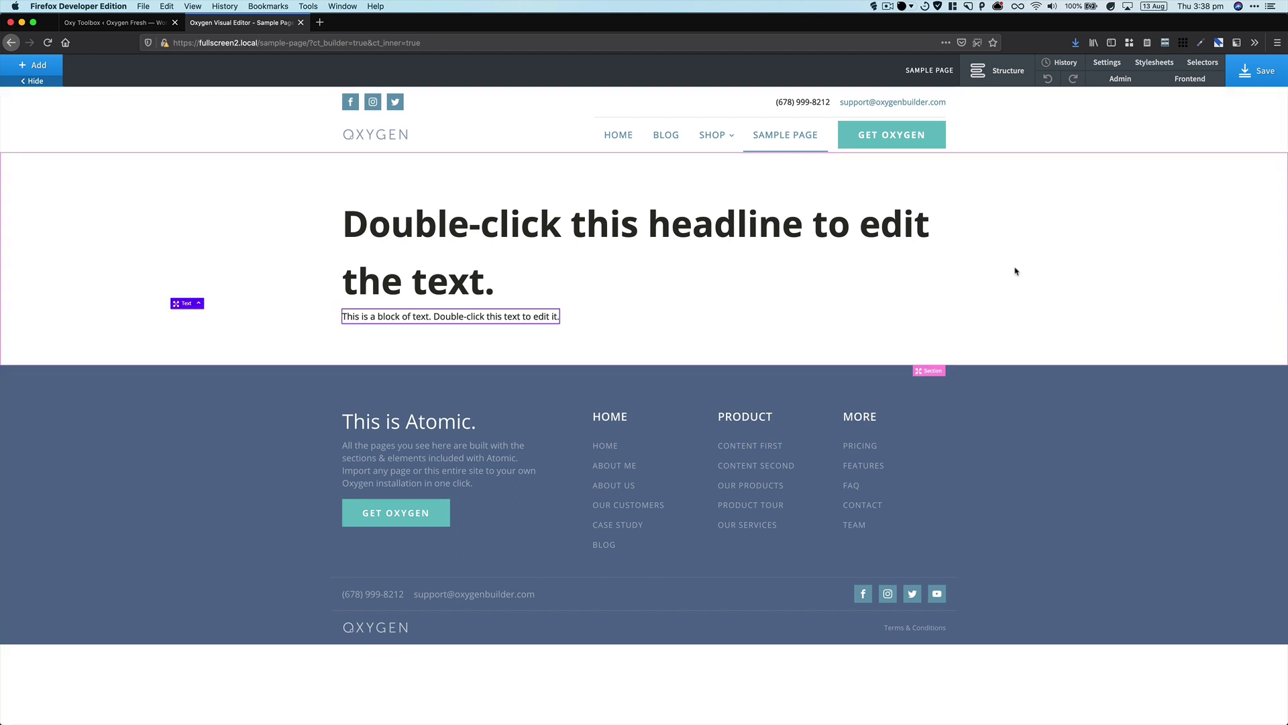
pyautogui.hotkey('ctrl', 'shift', 'f')
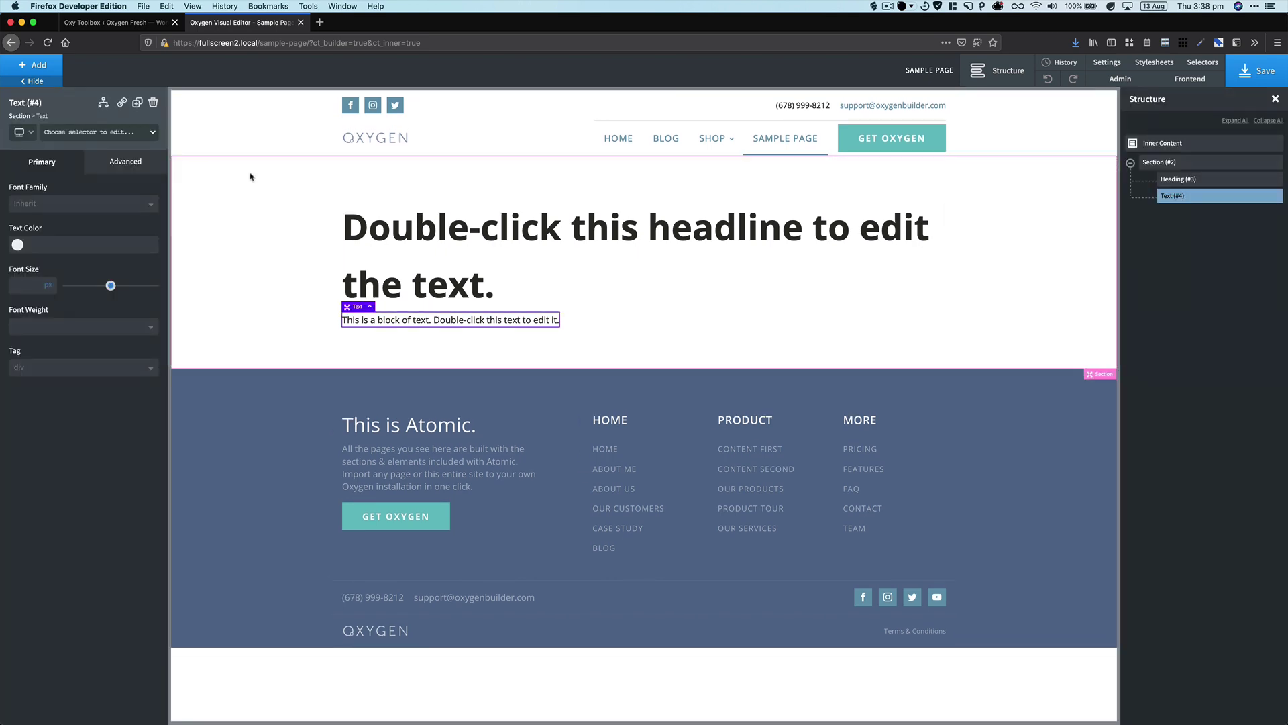
pyautogui.click(125, 26)
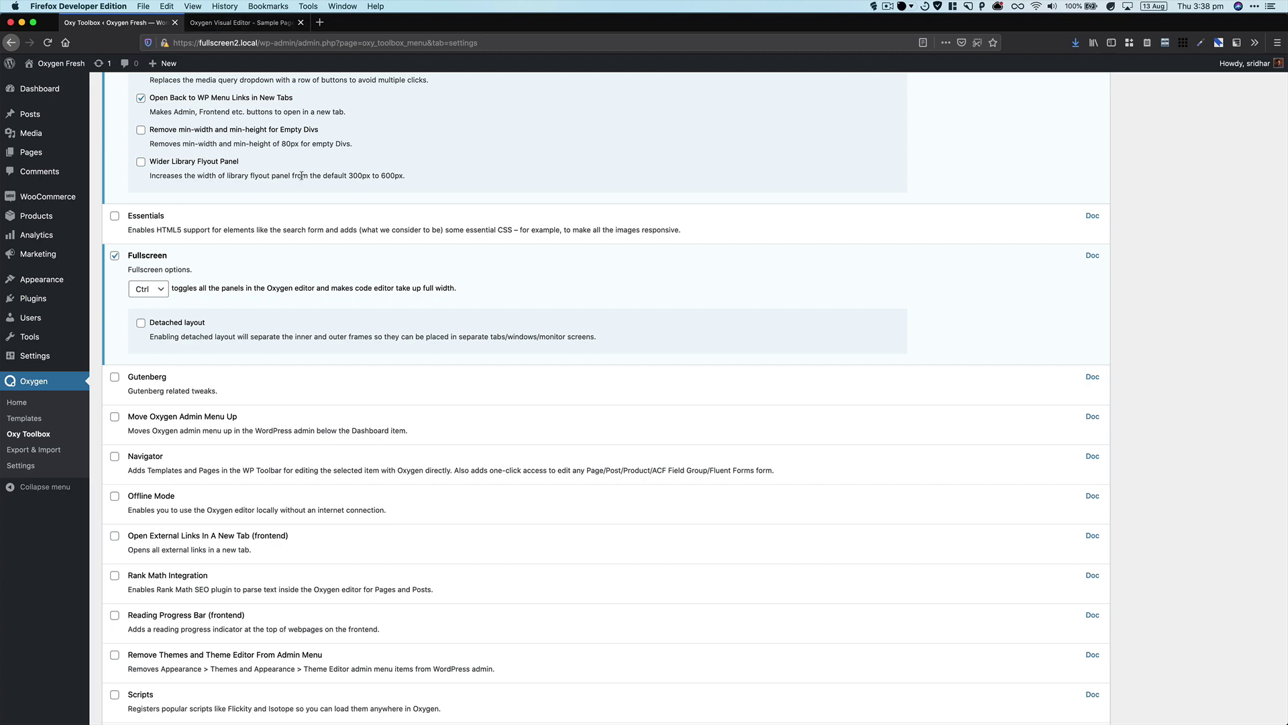
pyautogui.press('super+Tab')
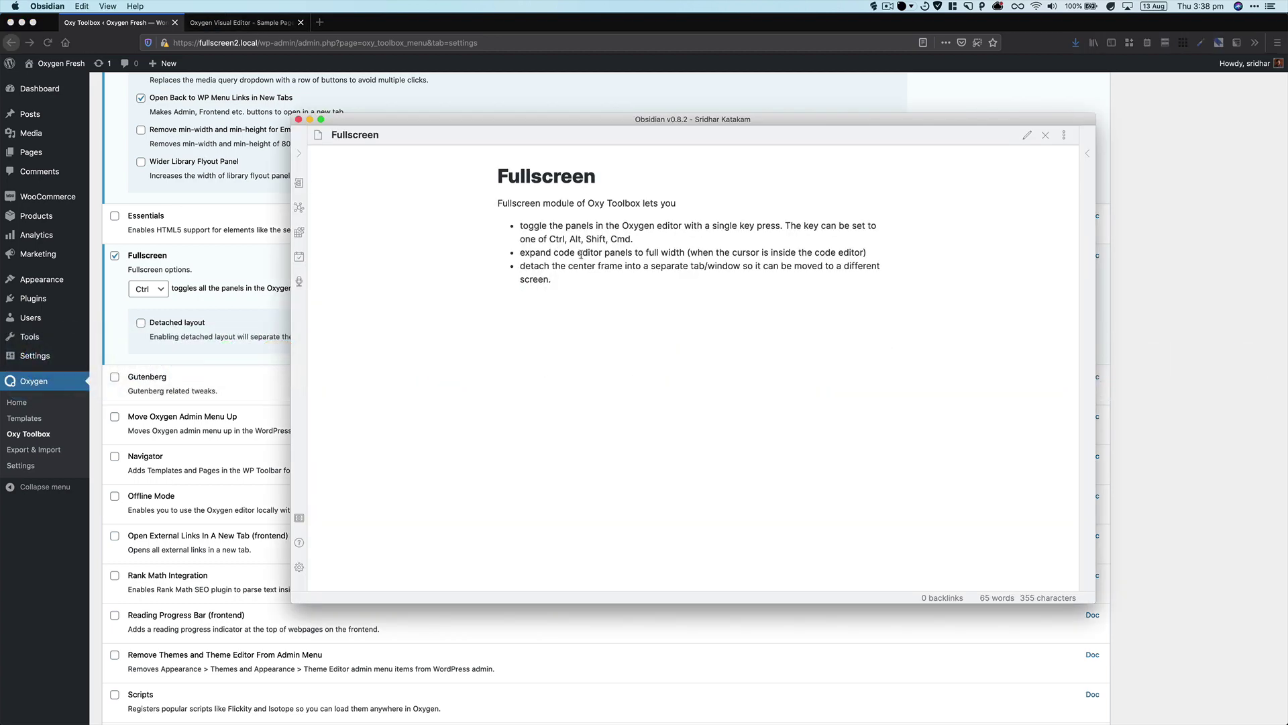
pyautogui.doubleClick(571, 254)
pyautogui.press('super+Tab')
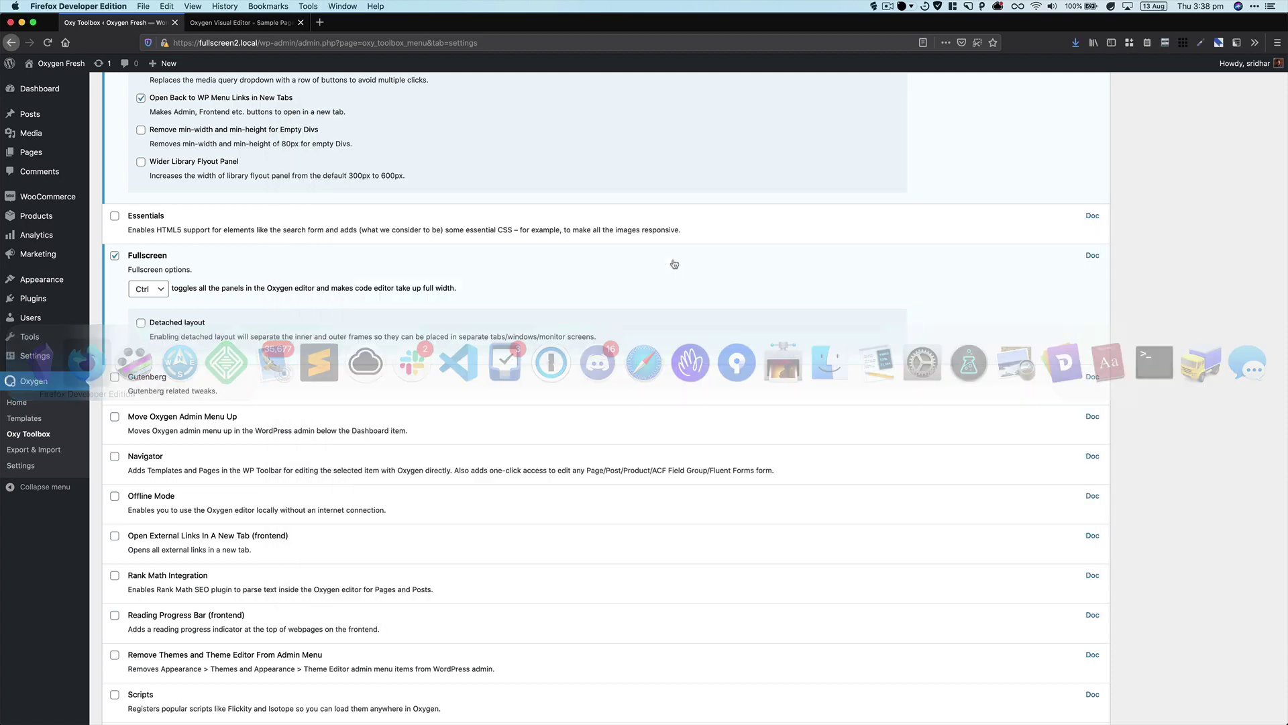
pyautogui.hotkey('ctrl', 'Tab')
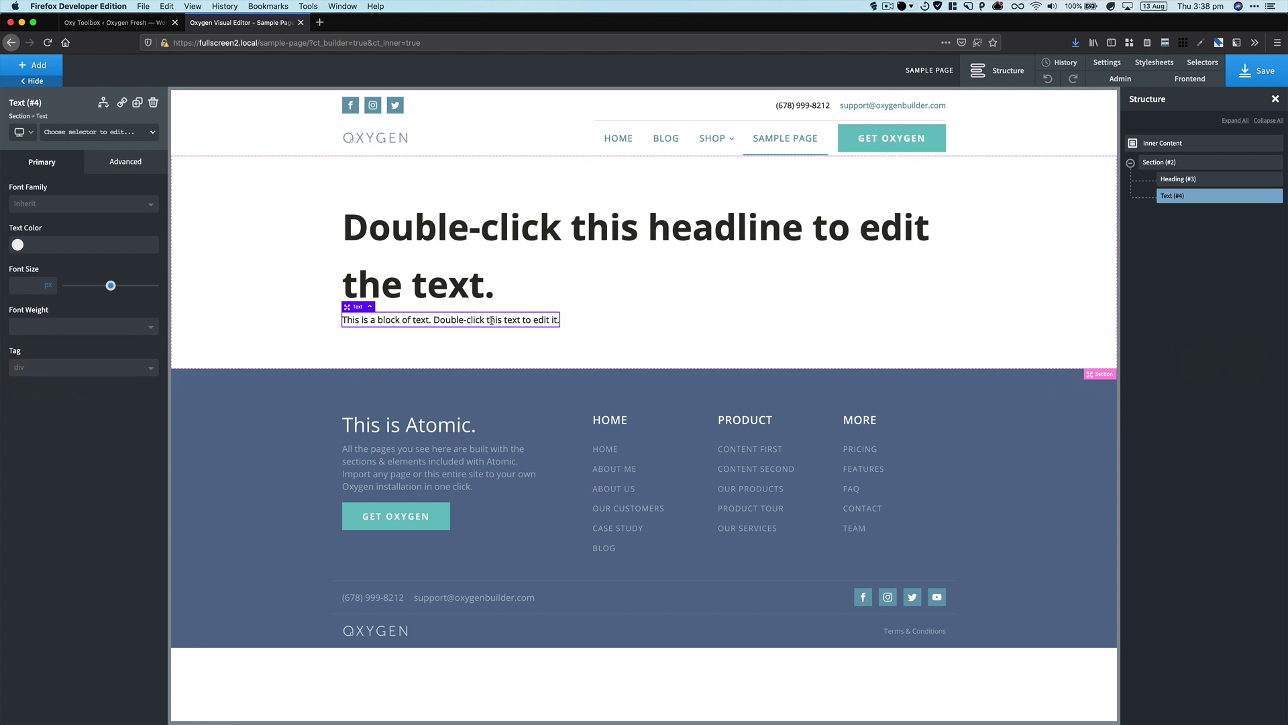
# Open the Custom CSS editor in the heading's Advanced settings.
pyautogui.click(476, 248)
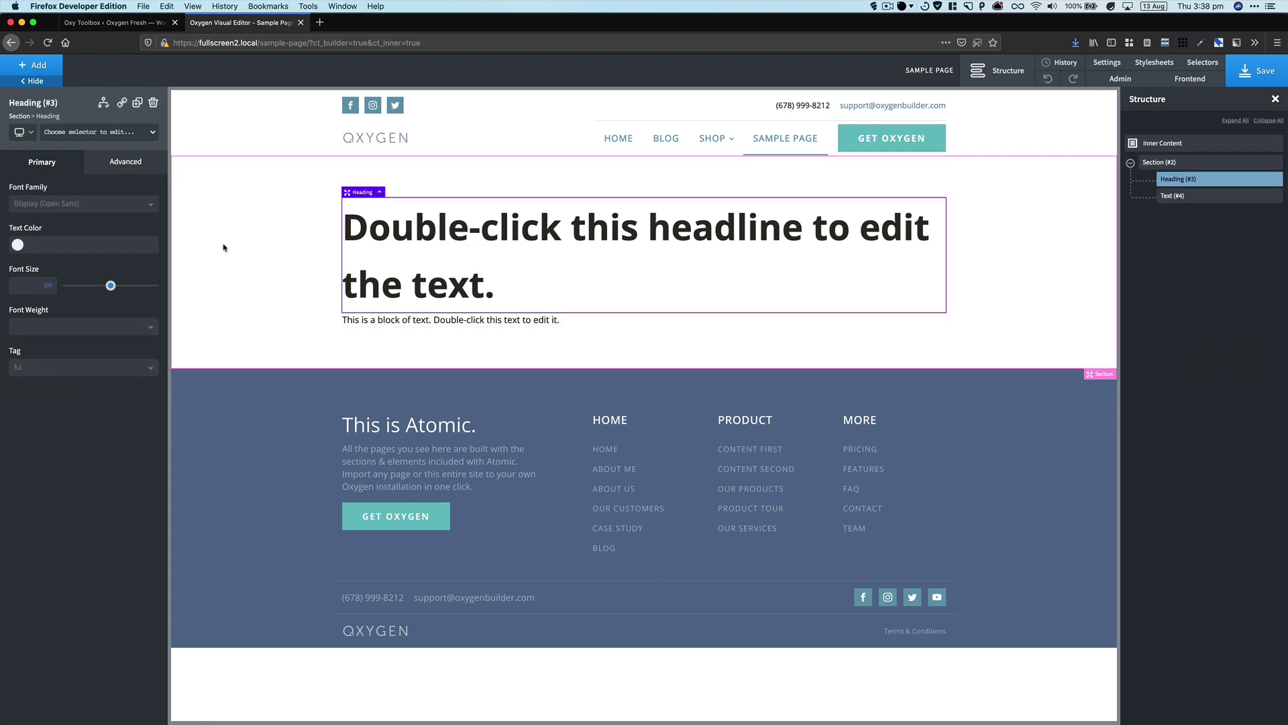
pyautogui.click(149, 169)
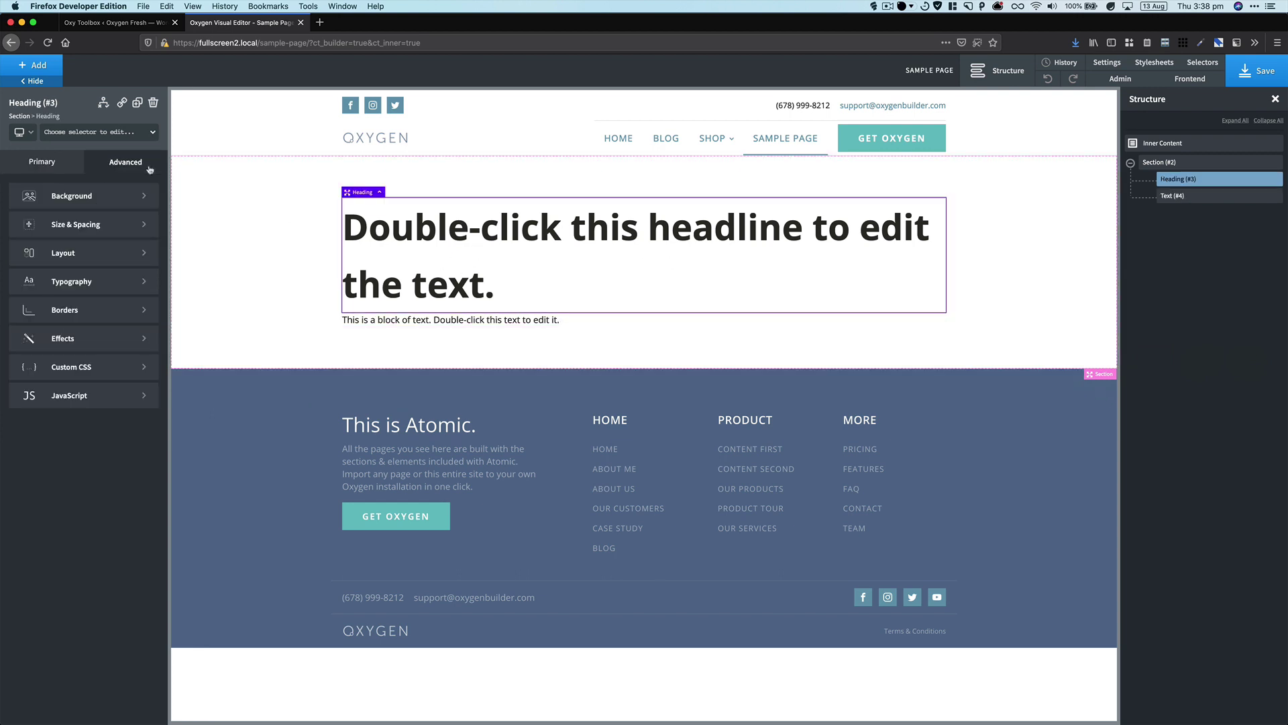
pyautogui.click(93, 368)
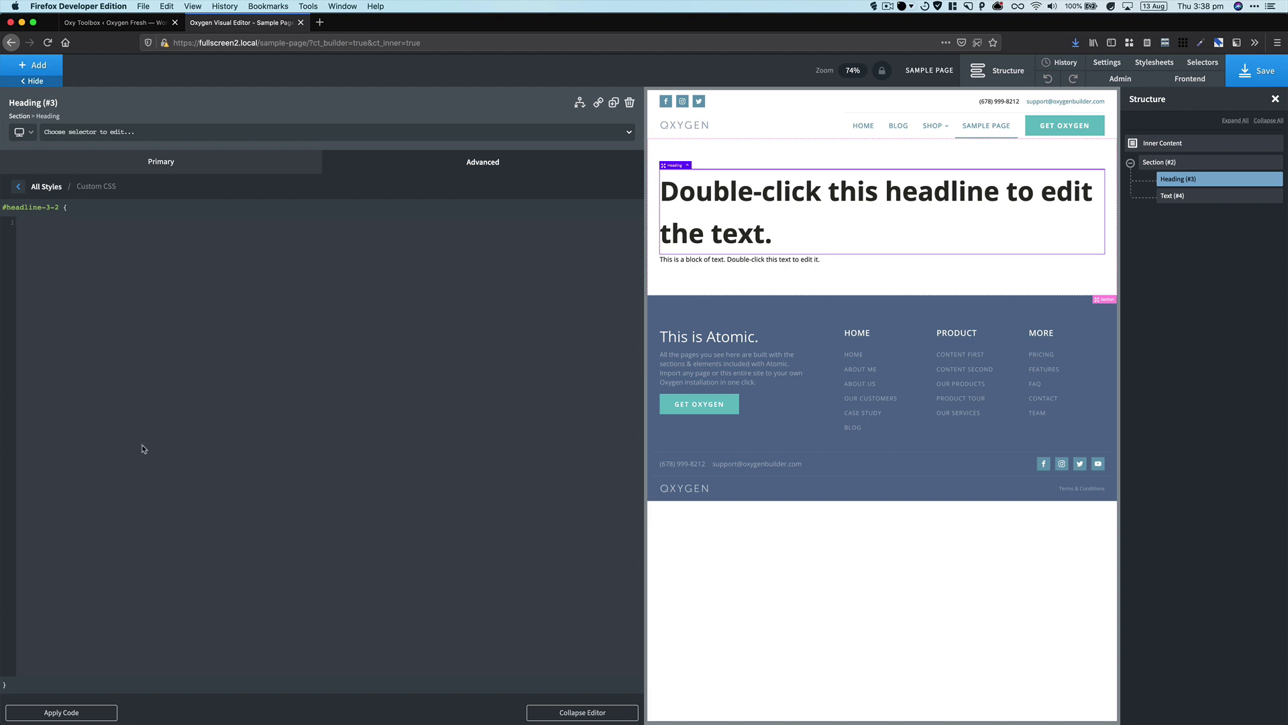
pyautogui.click(52, 406)
# Expand the CSS editor to full width and shrink it back to normal size.
pyautogui.hotkey('ctrl', 'shift', 'f')
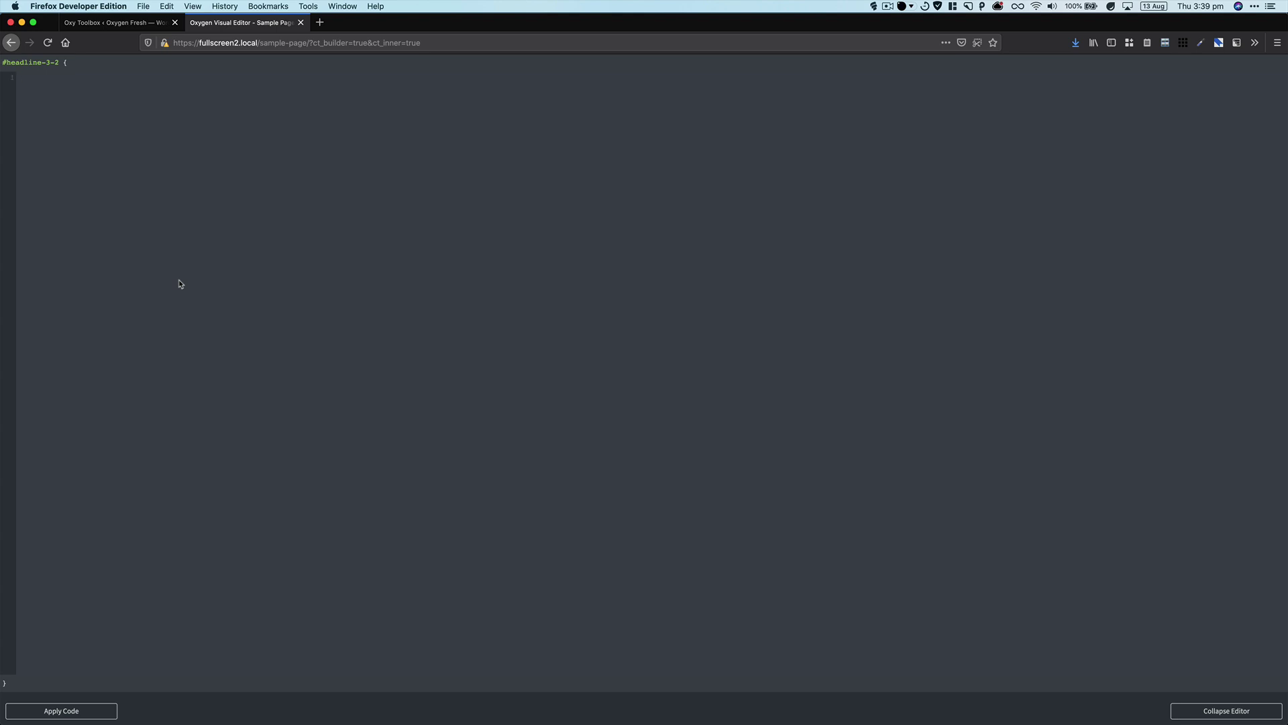
pyautogui.press('Escape')
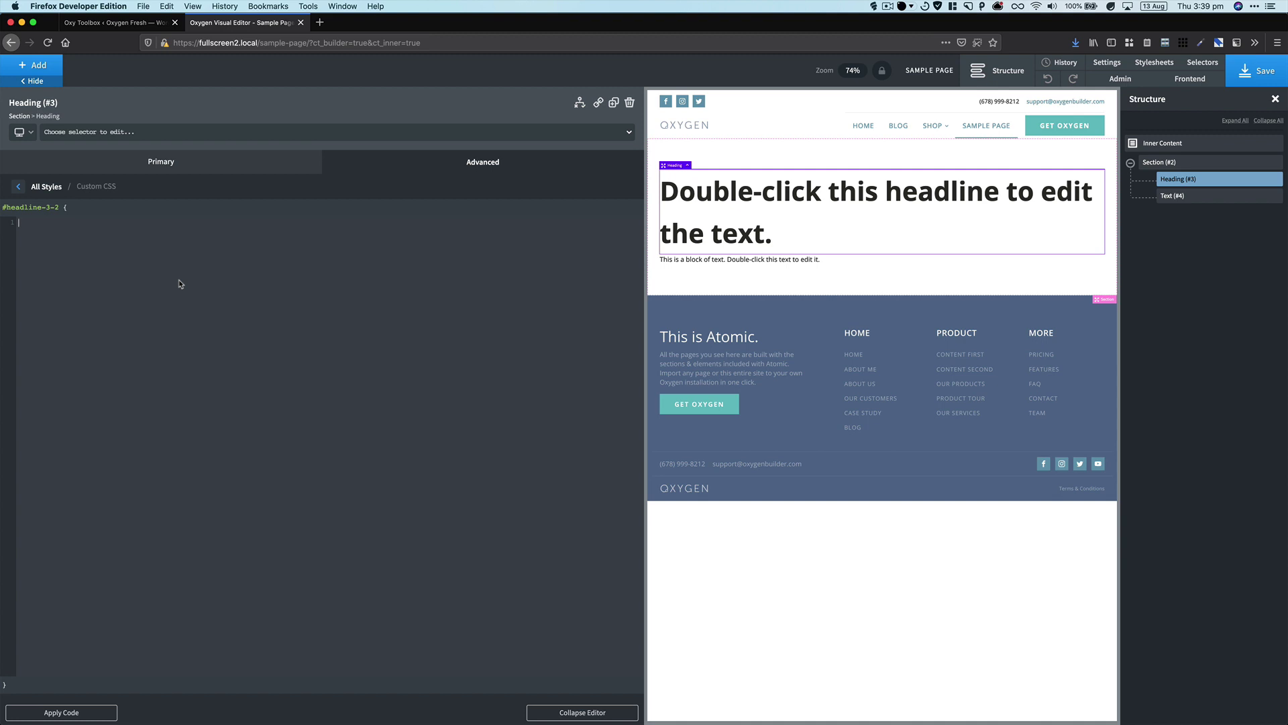
pyautogui.press('Escape')
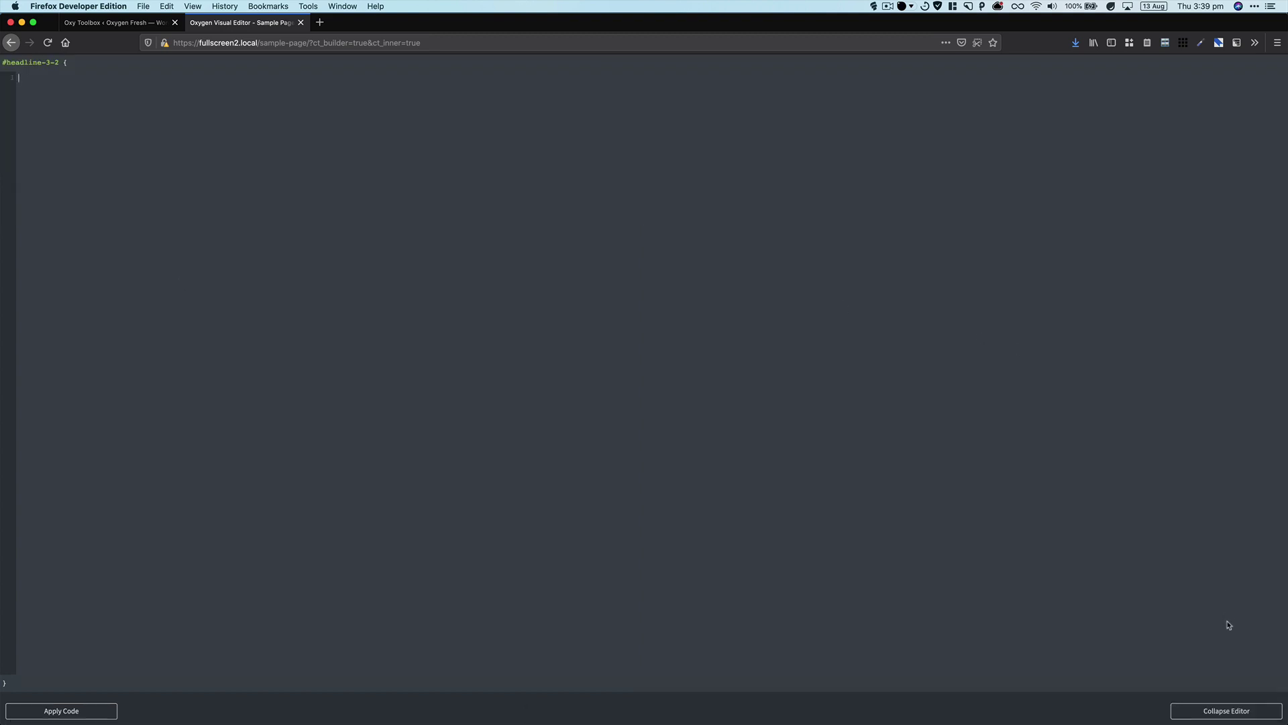
pyautogui.click(1245, 716)
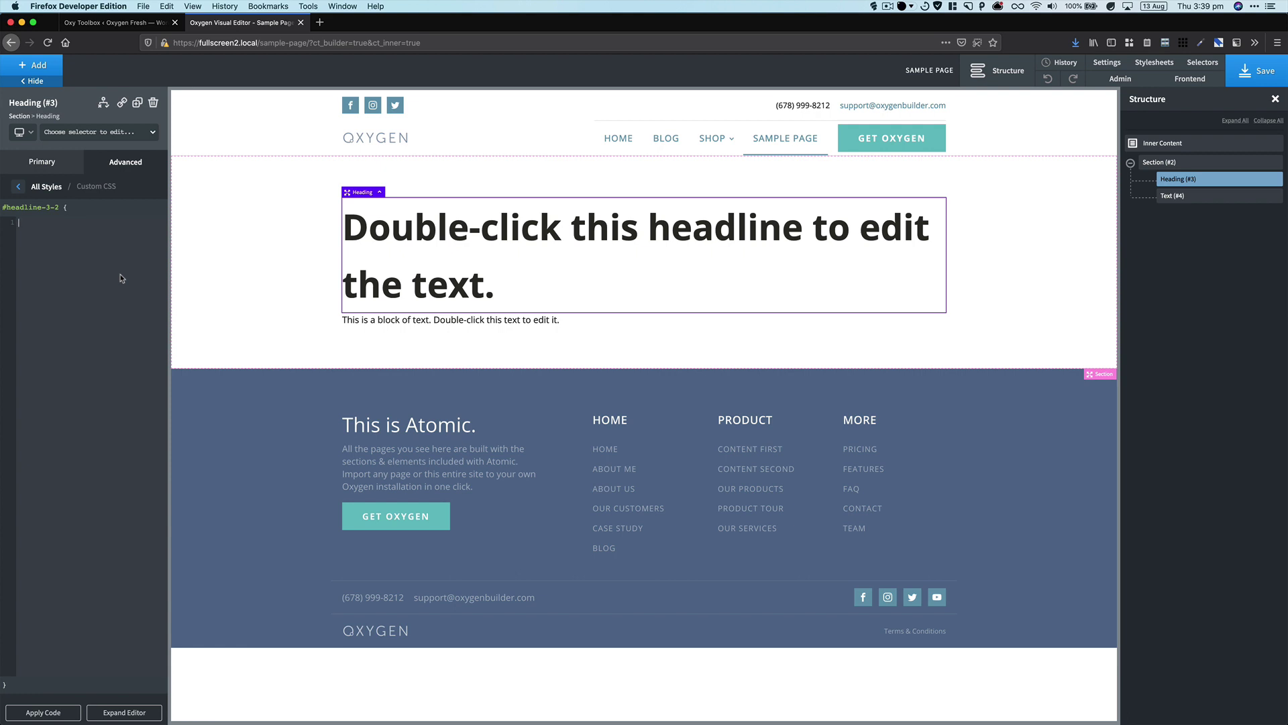
# Search 'eas' and add an Easy Posts element below the heading.
pyautogui.click(38, 65)
pyautogui.write('eas')
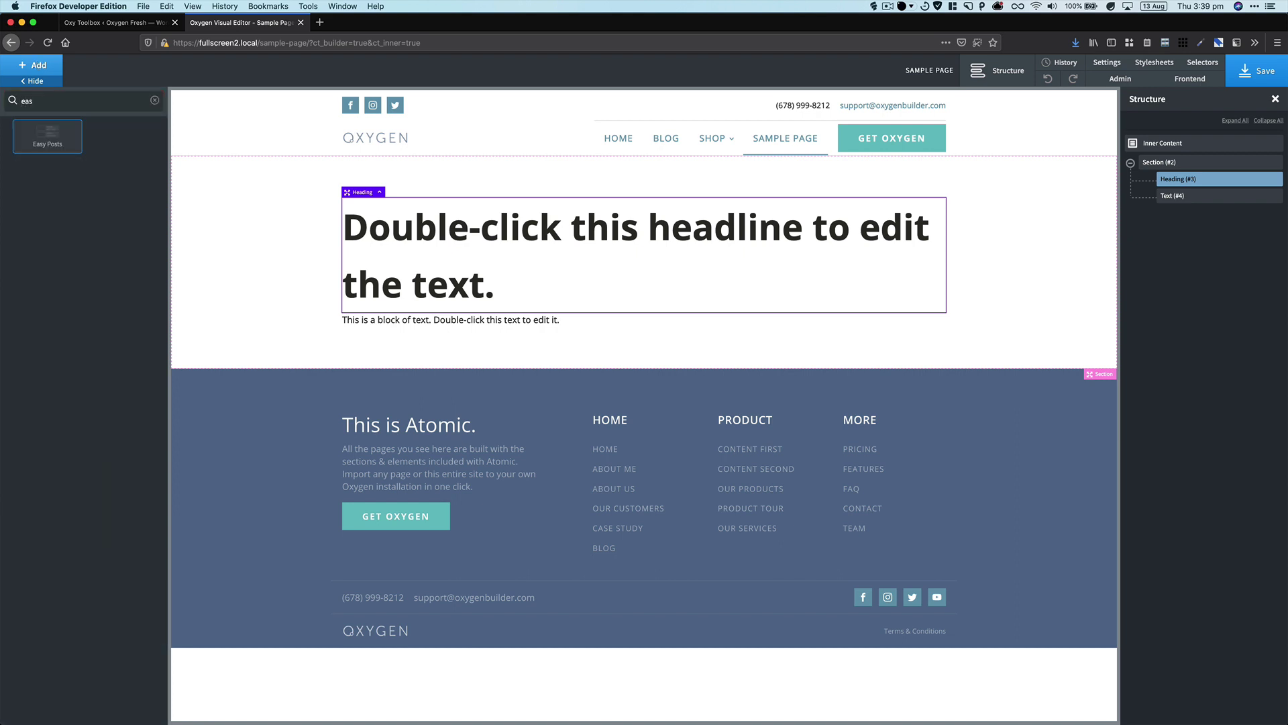
pyautogui.click(47, 137)
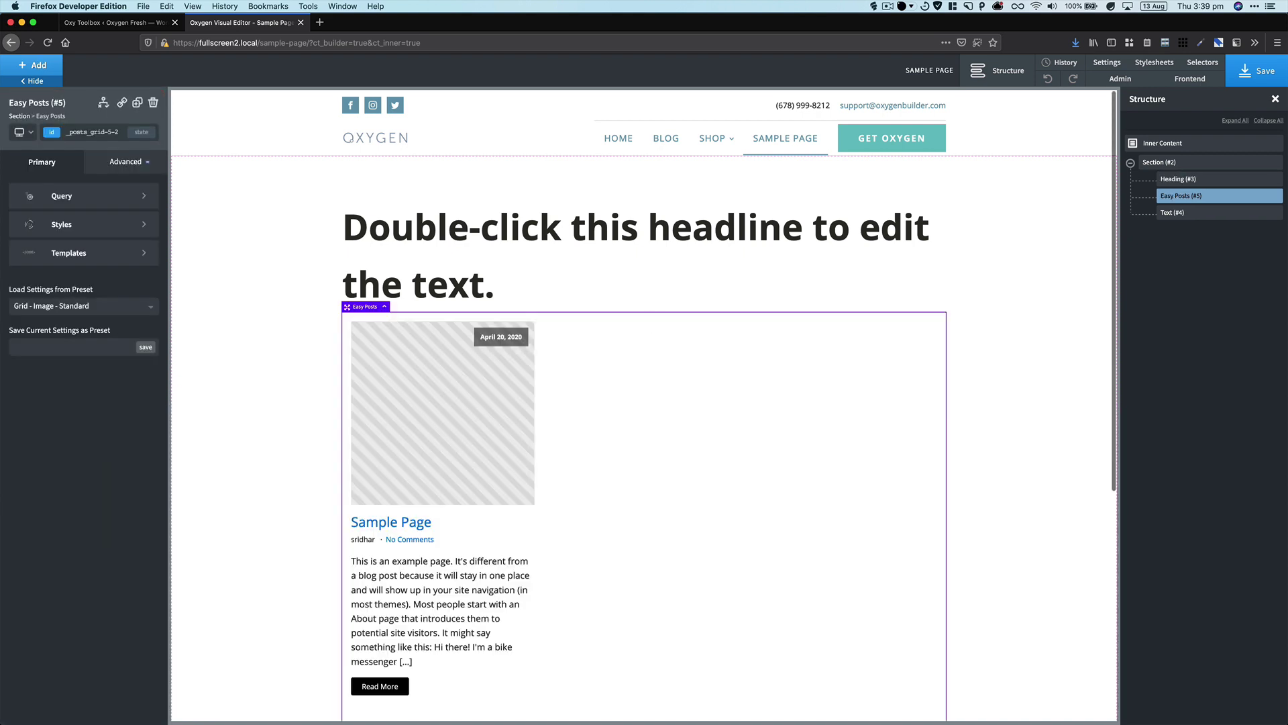
# Open the Easy Posts PHP template and place the cursor at the end of line 4.
pyautogui.click(106, 260)
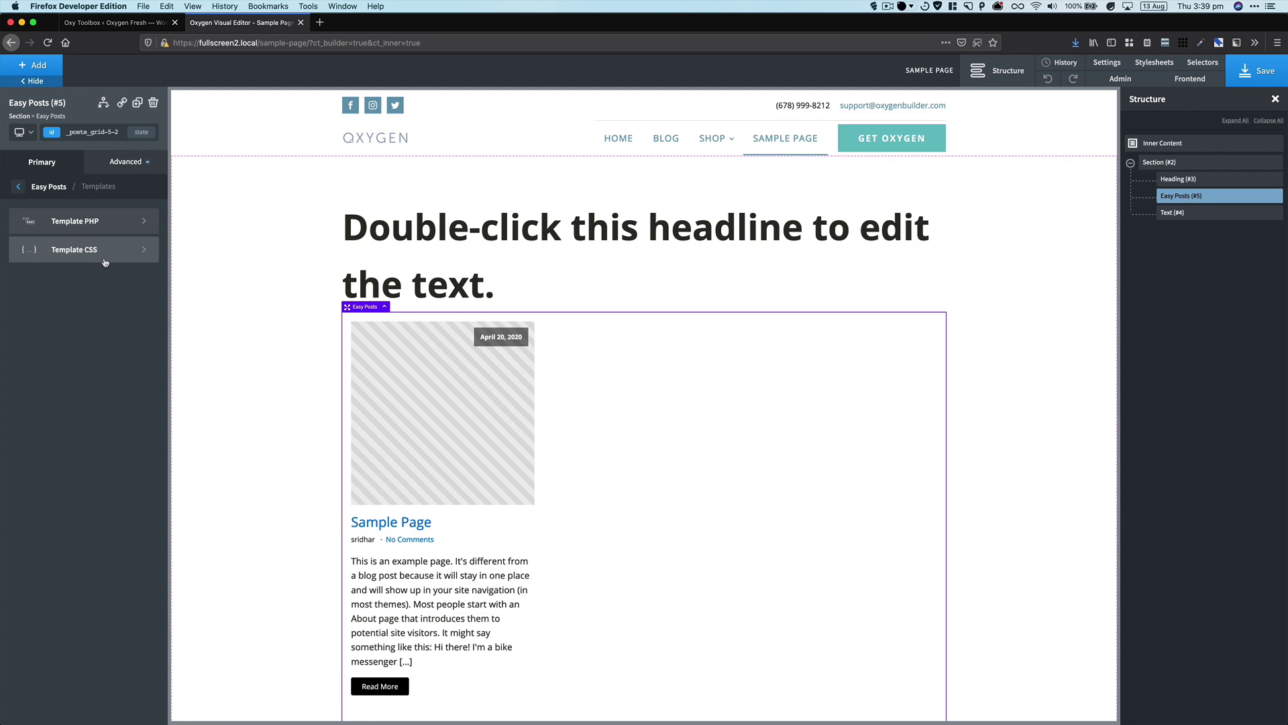
pyautogui.click(106, 230)
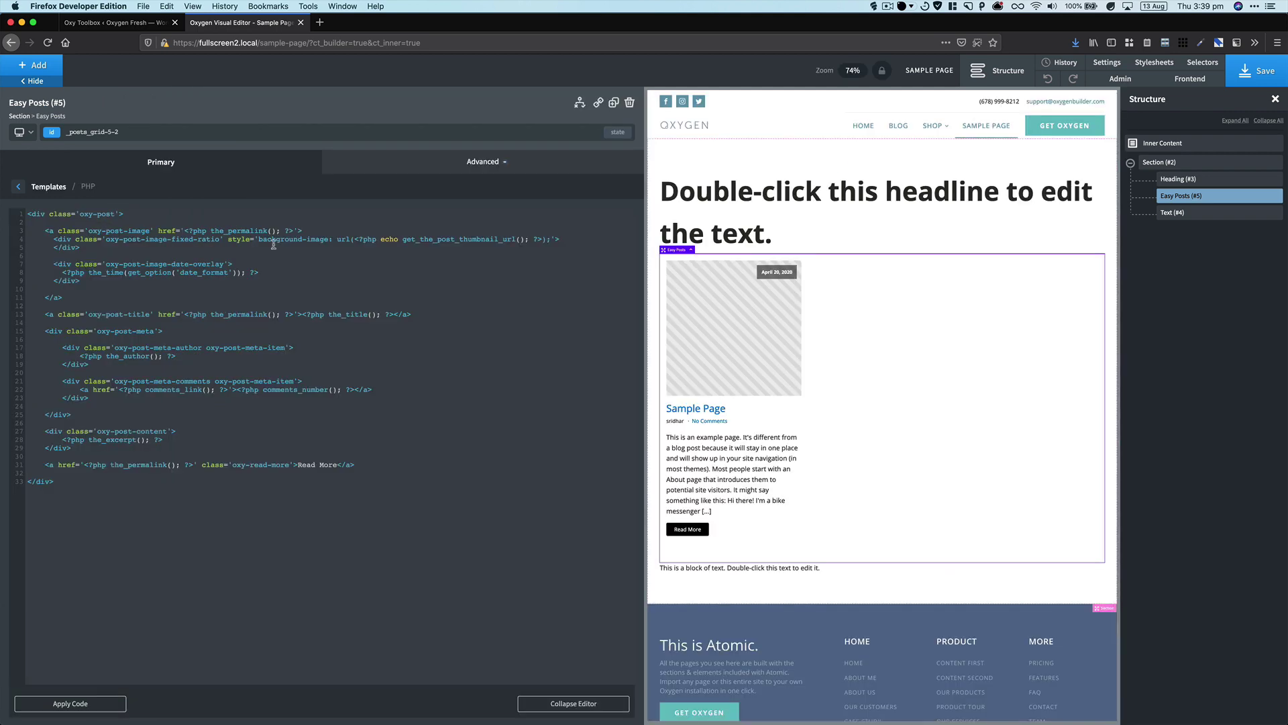
pyautogui.click(563, 238)
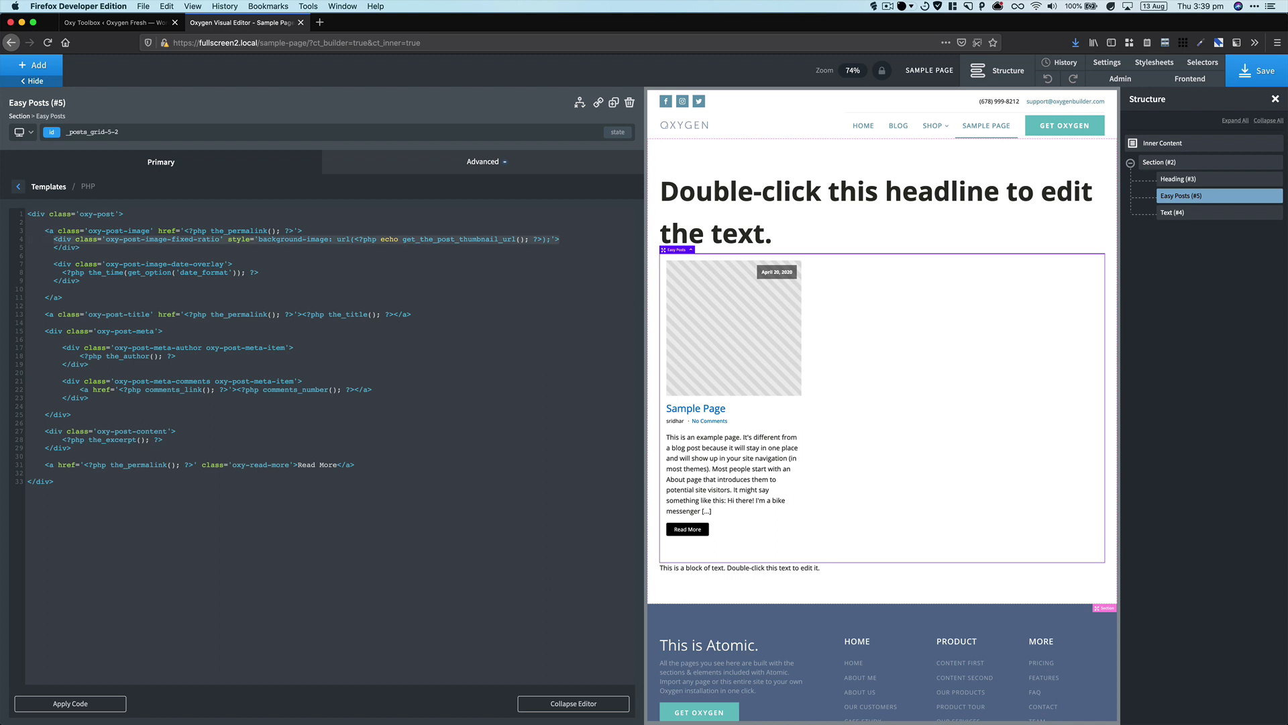
# Paste a duplicate oxy-post-image-fixed-ratio div onto line 4.
pyautogui.press('super+v')
pyautogui.hscroll(-5, 562, 241)
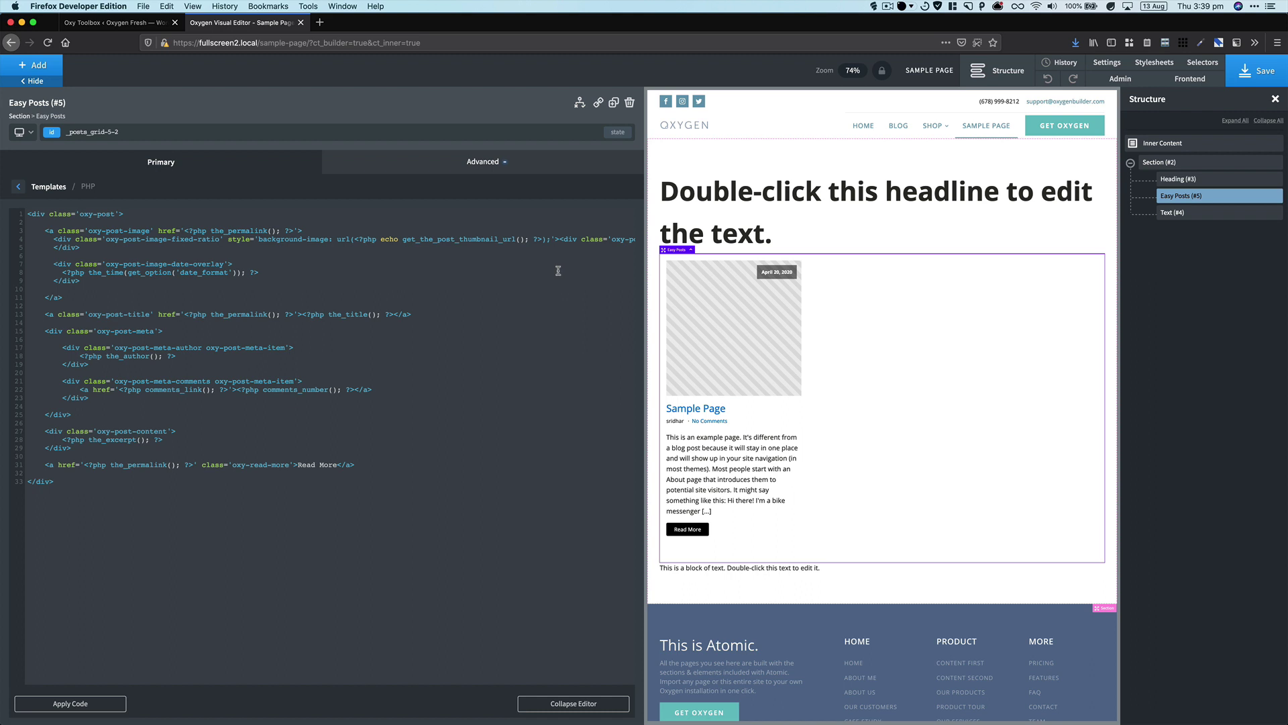
pyautogui.hscroll(10, 462, 298)
pyautogui.hscroll(-10, 462, 298)
# Expand the code editor full width, undo the line-4 paste, and restore the builder panels.
pyautogui.hotkey('ctrl', 'shift', 'f')
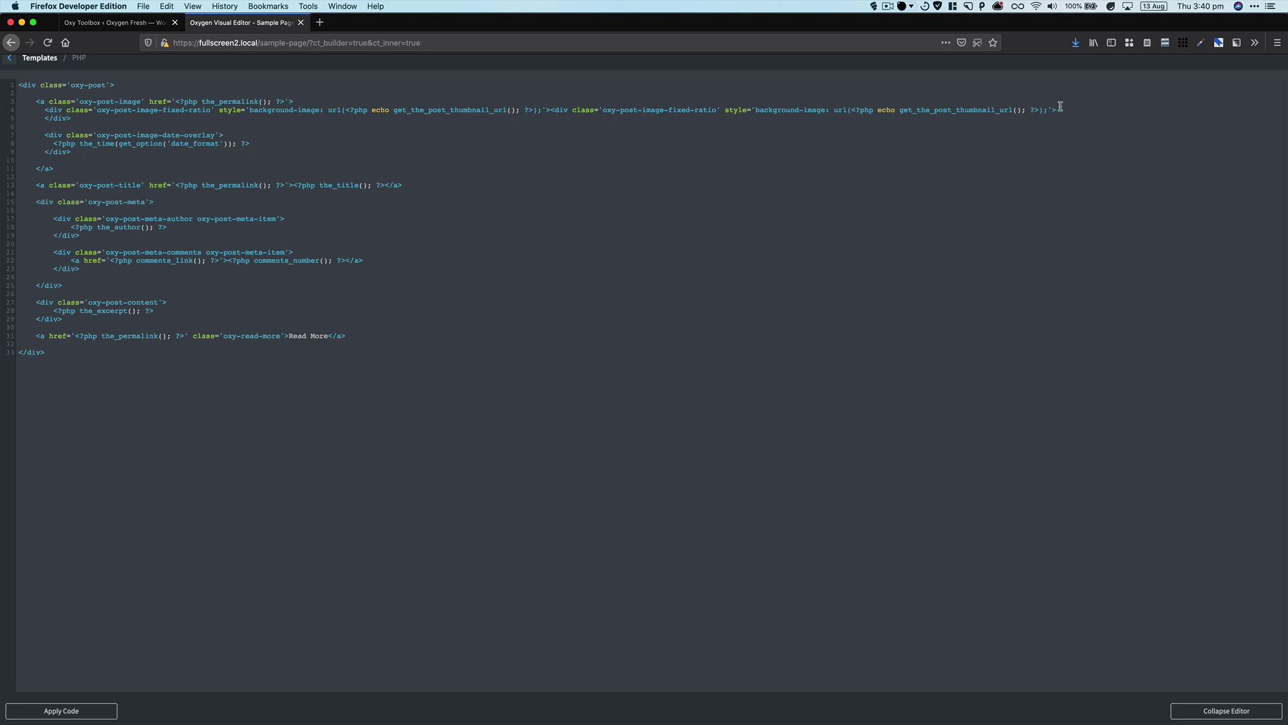
pyautogui.press('super+z')
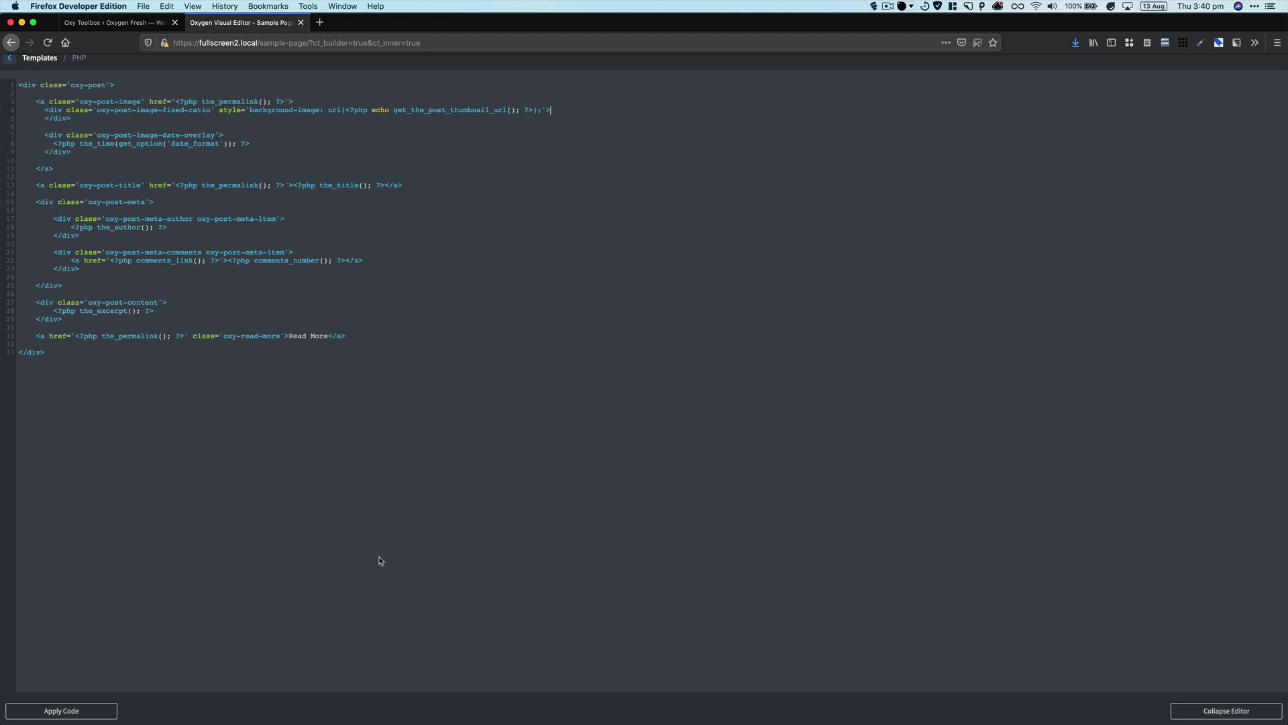
pyautogui.press('Escape')
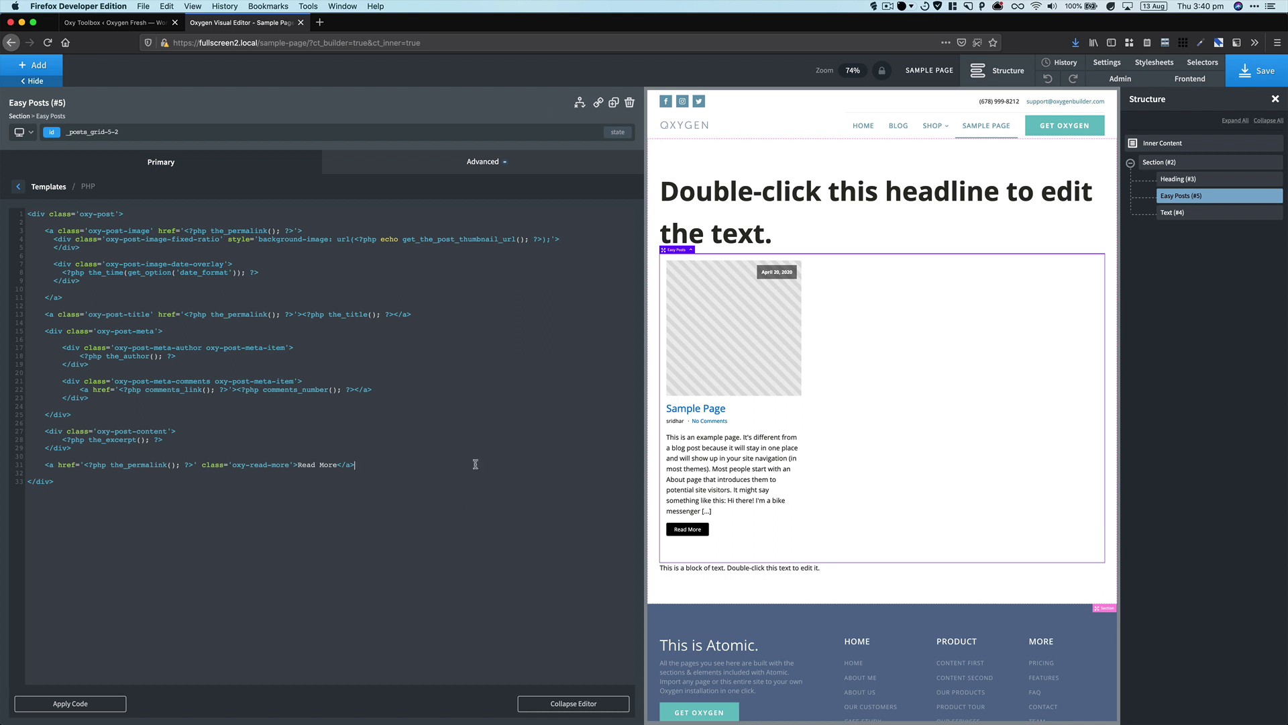
# Collapse the code editor to a sidebar, then save Oxy Toolbox settings with Detached layout enabled.
pyautogui.click(596, 706)
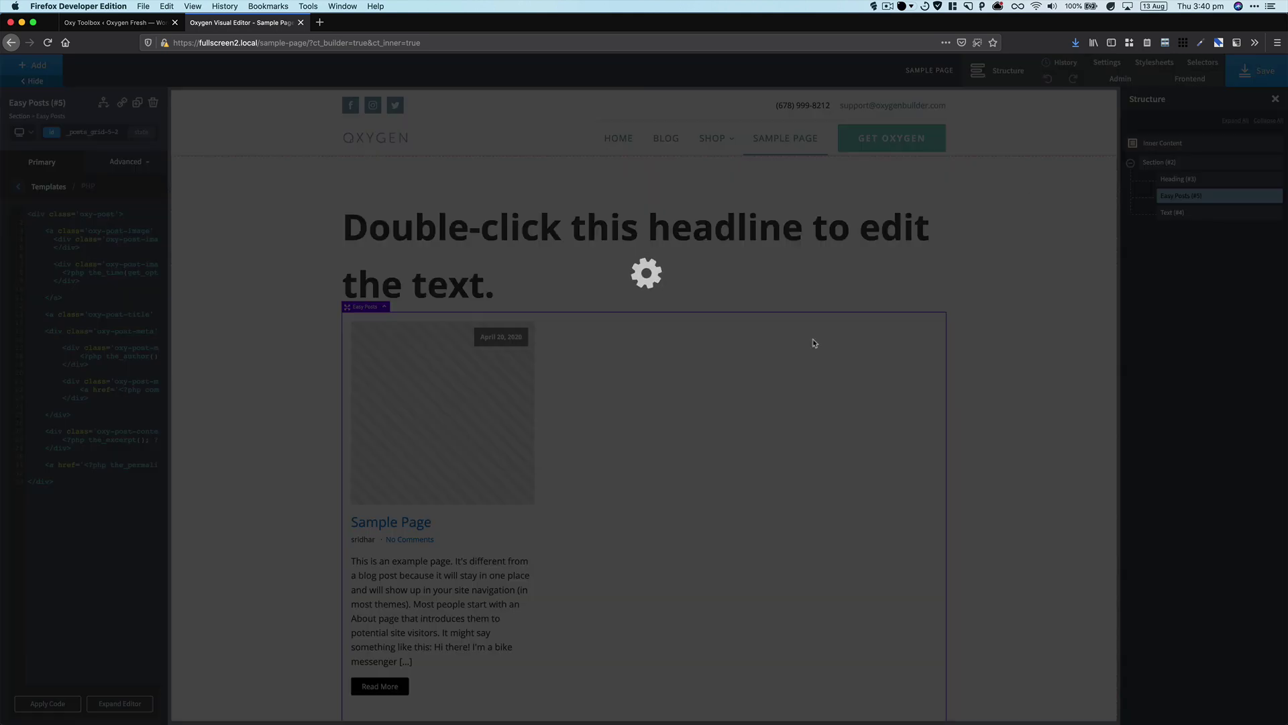
pyautogui.hotkey('ctrl', 'shift', 'Tab')
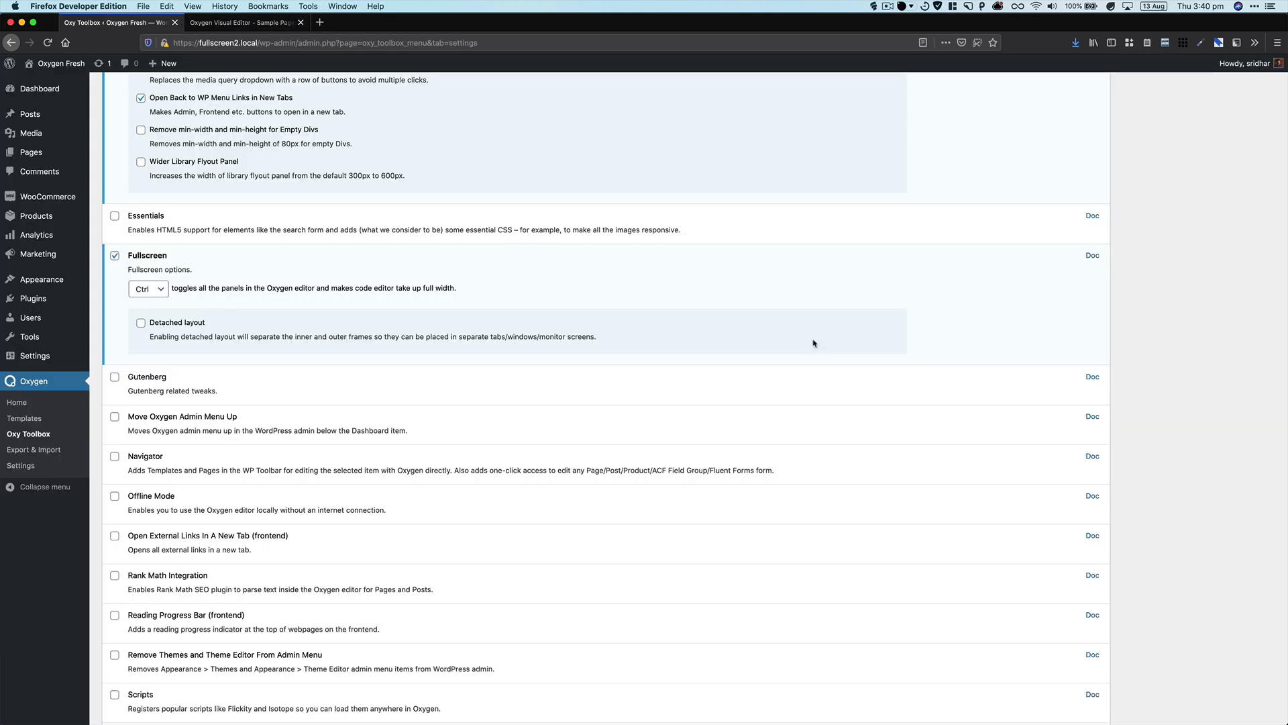
pyautogui.press('super+Tab')
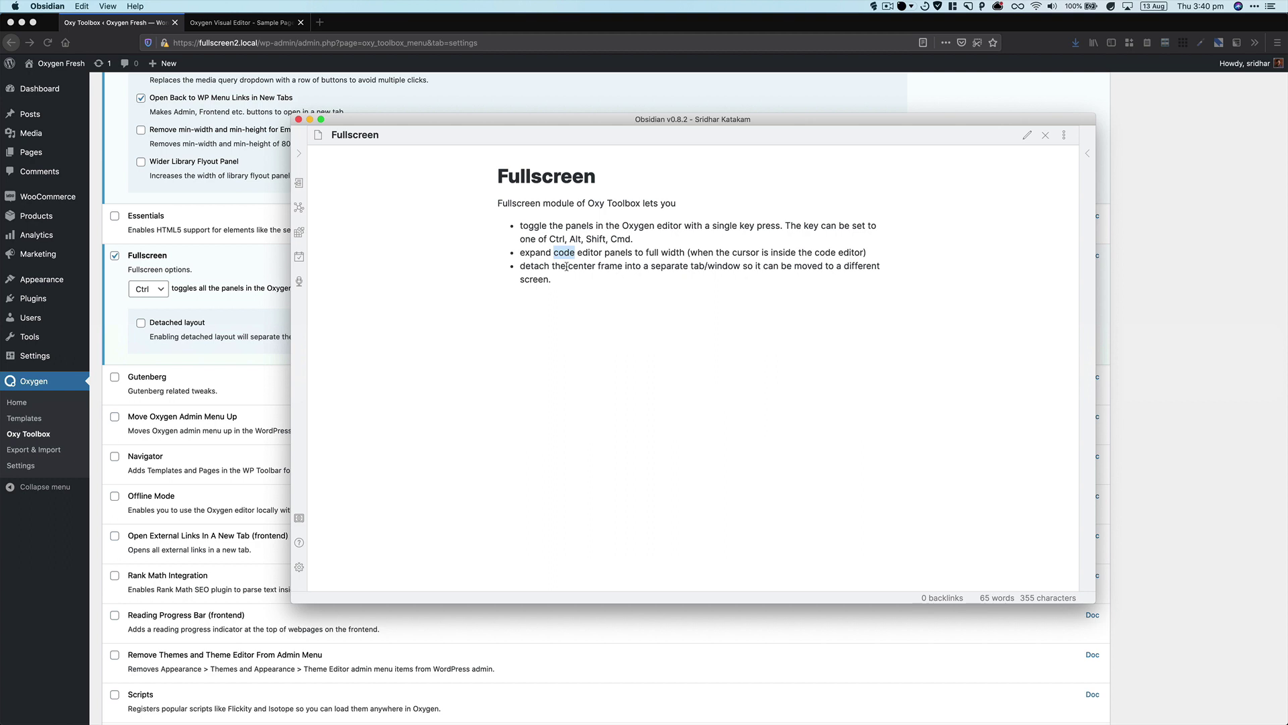
pyautogui.press('super+Tab')
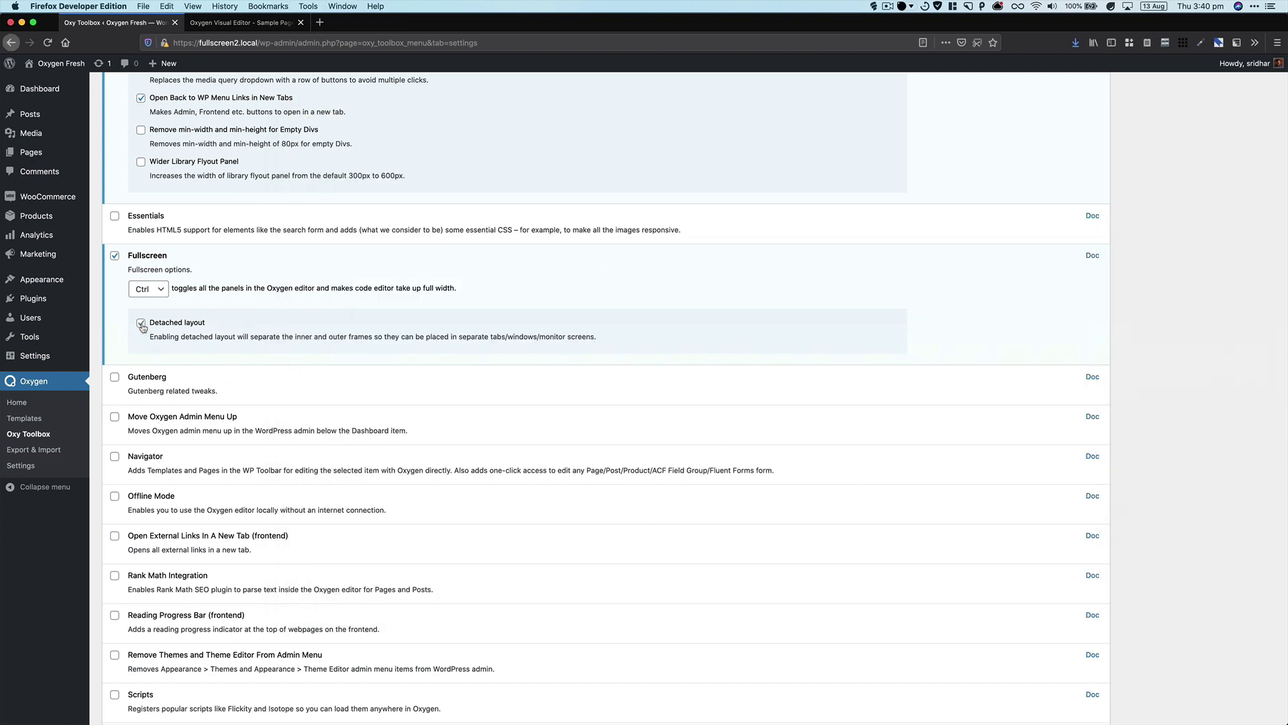
pyautogui.scroll(-5, 141, 327)
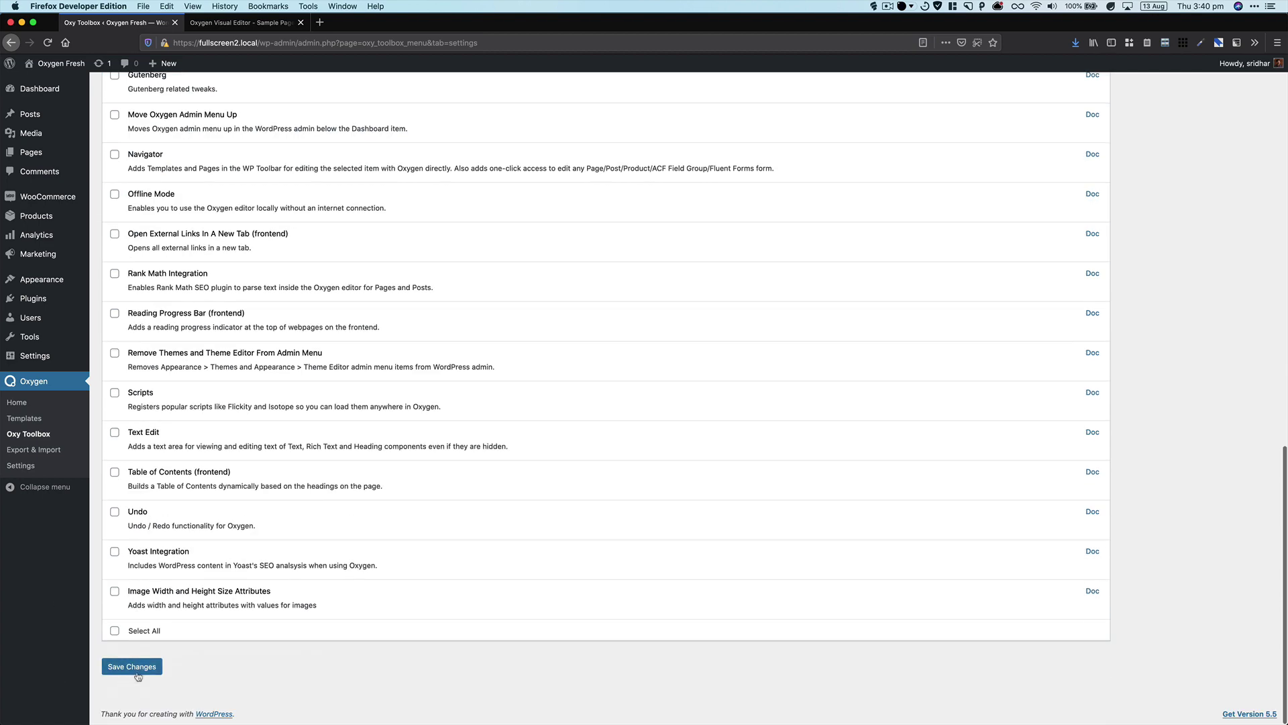
pyautogui.click(133, 666)
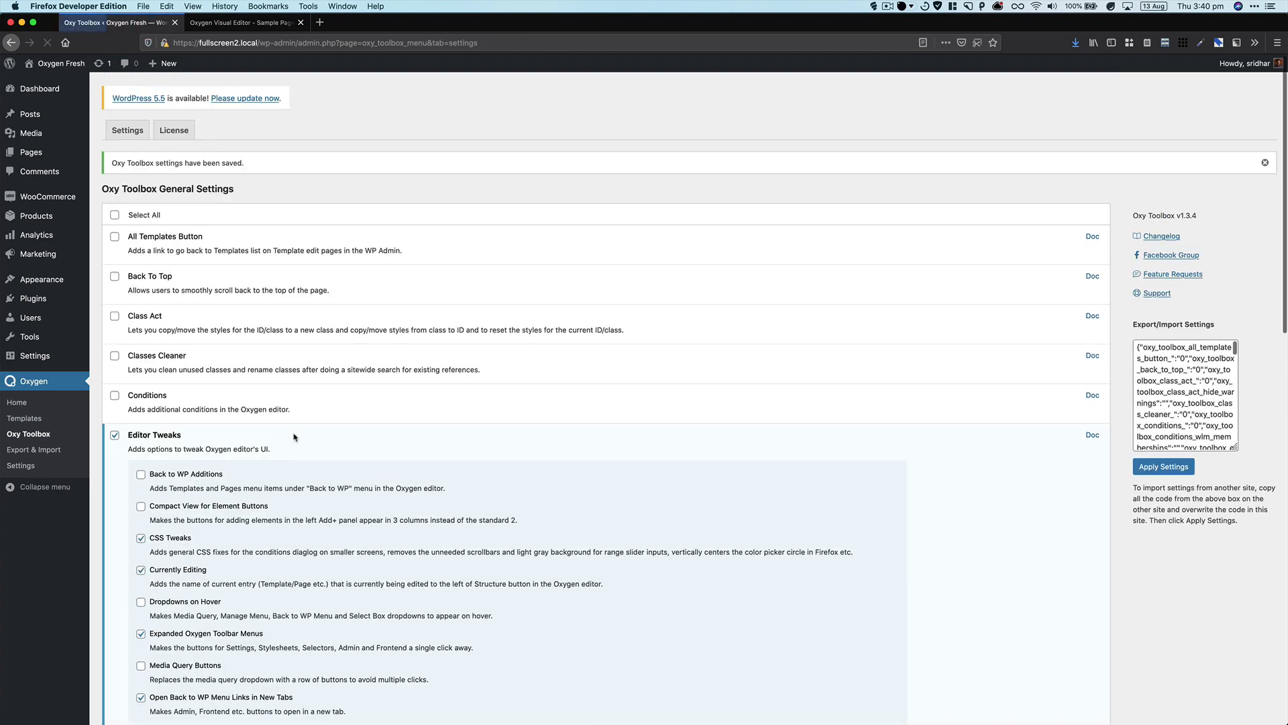
# Return to the Oxygen editor tab and reload it so the page canvas detaches.
pyautogui.hotkey('ctrl', 'Tab')
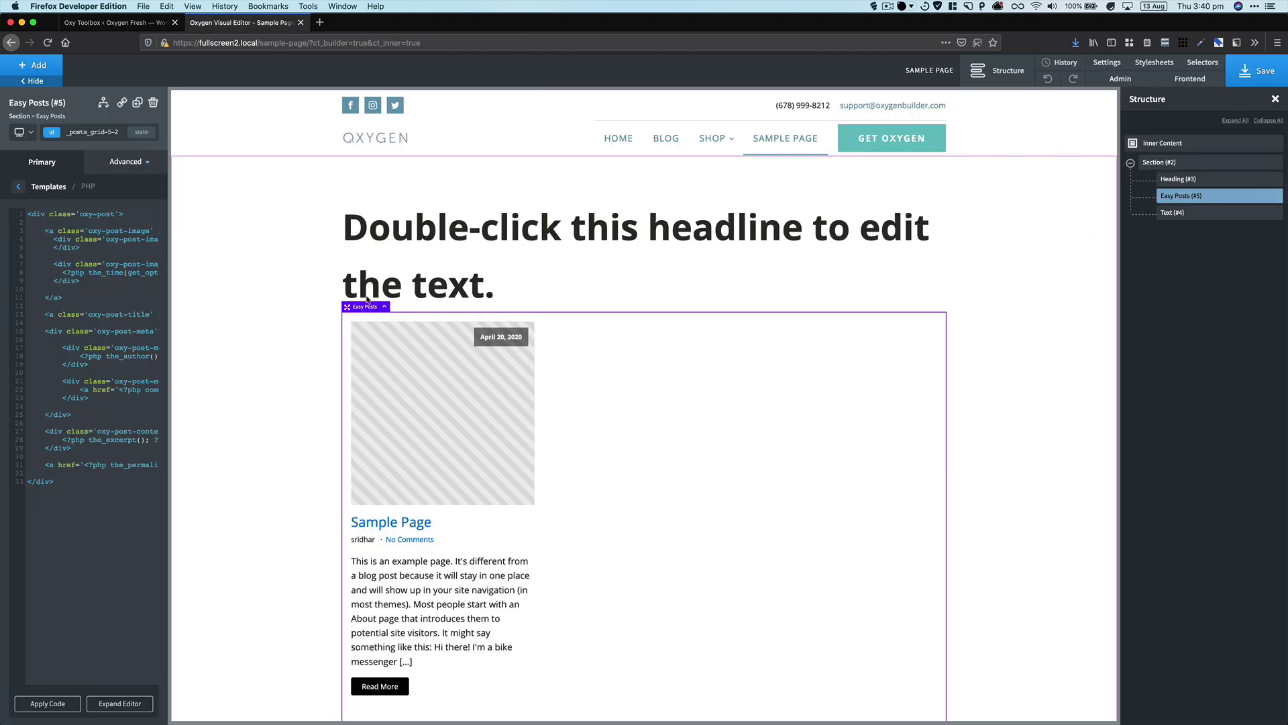
pyautogui.press('super+r')
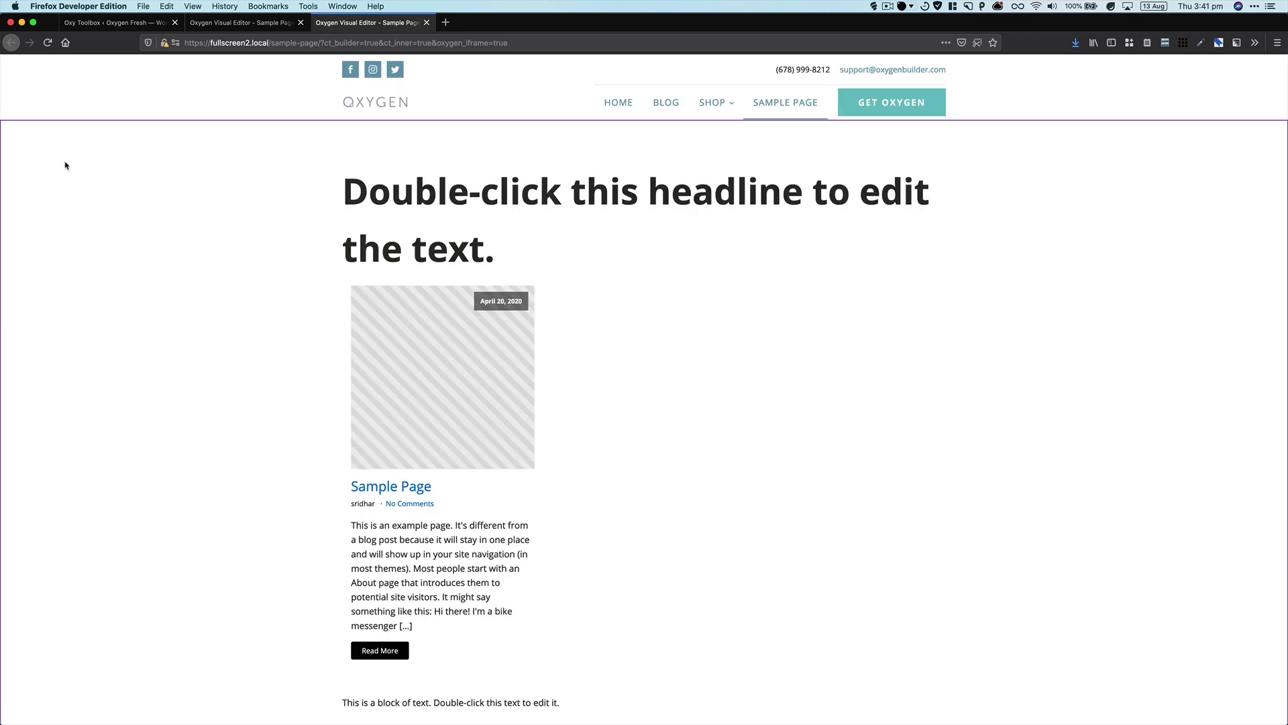
# Open the Structure list in the builder tab, then go to the detached page tab.
pyautogui.click(242, 22)
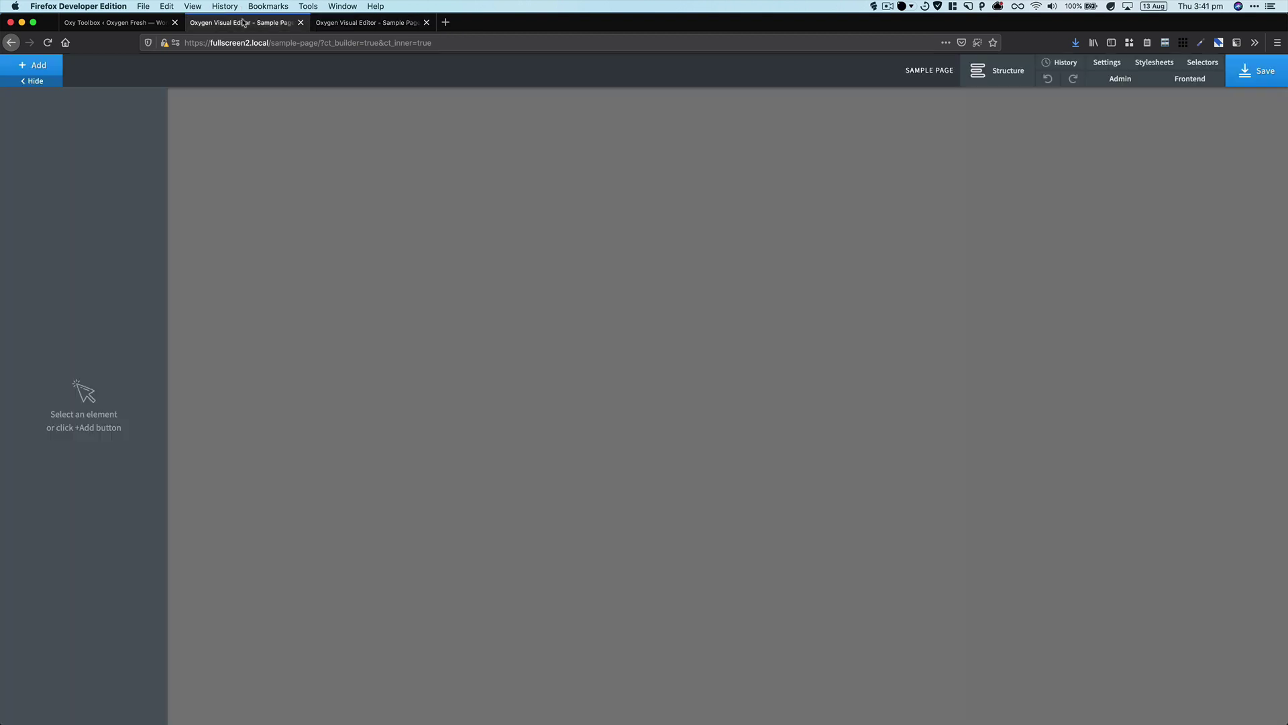
pyautogui.click(997, 75)
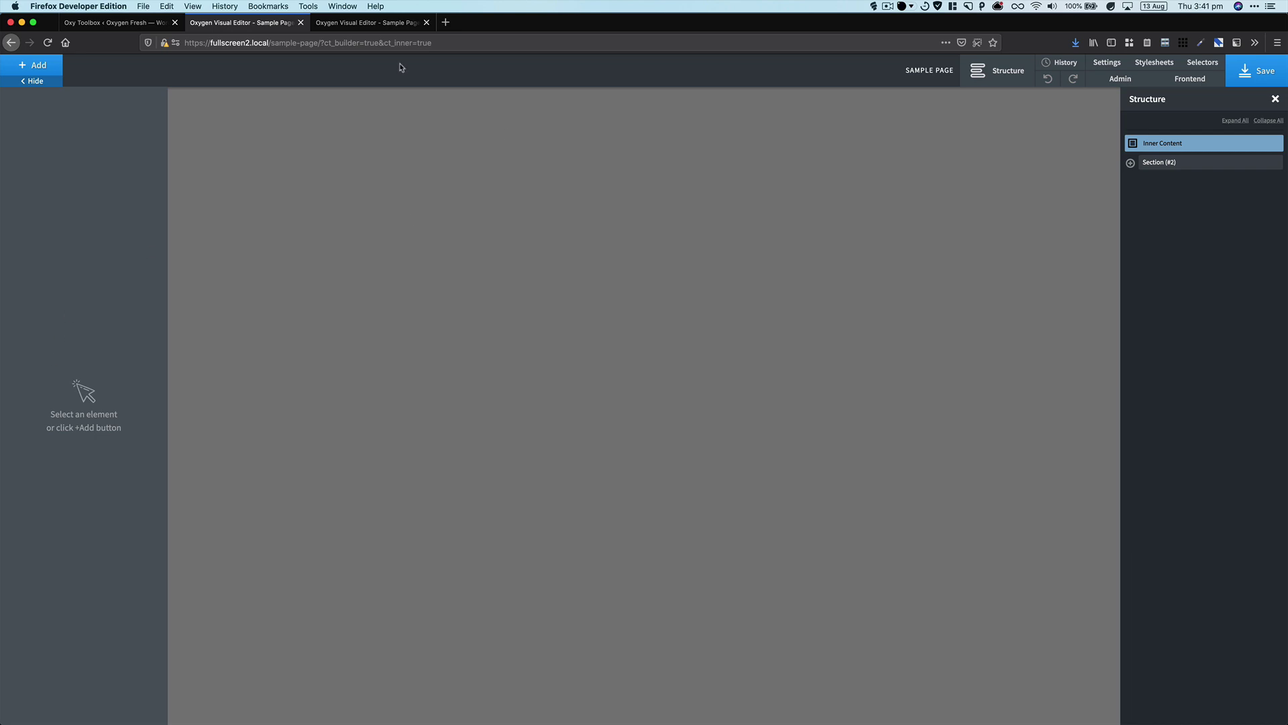
pyautogui.click(376, 23)
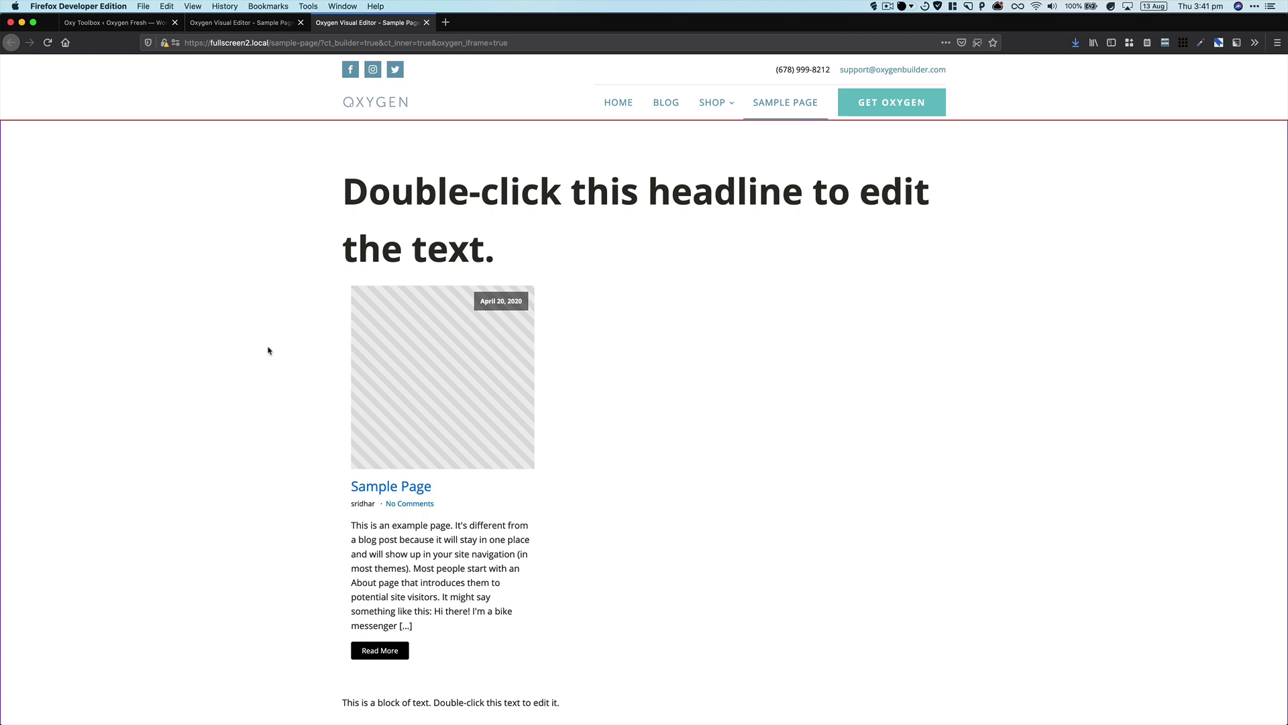
# Append ' Changed text.' to the headline on the detached page.
pyautogui.scroll(-5, 268, 350)
pyautogui.scroll(5, 268, 350)
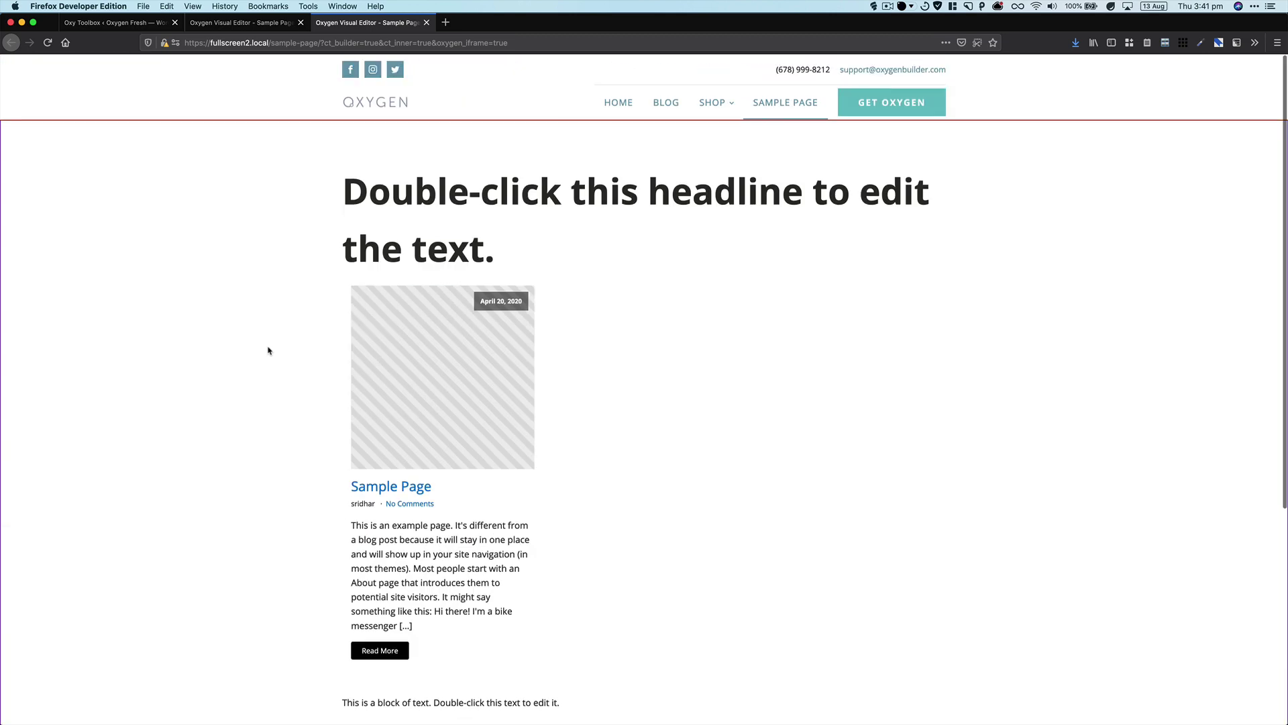
pyautogui.doubleClick(538, 242)
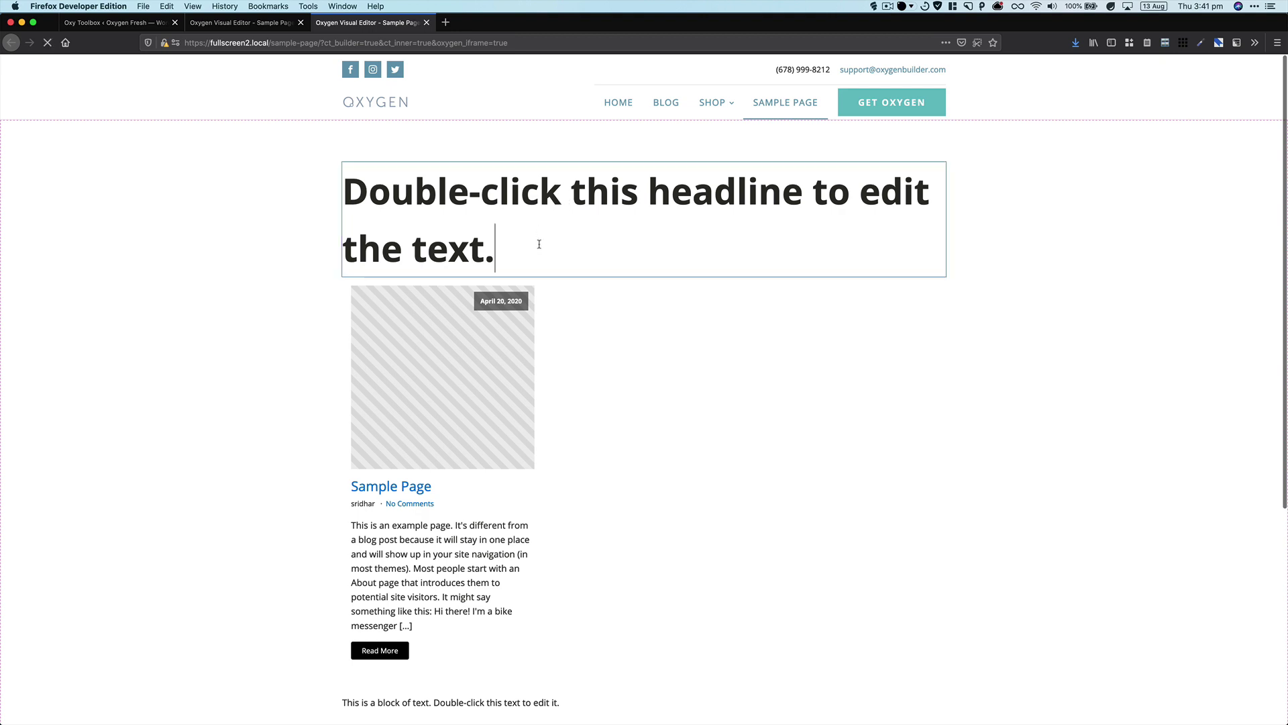
pyautogui.write('Cah')
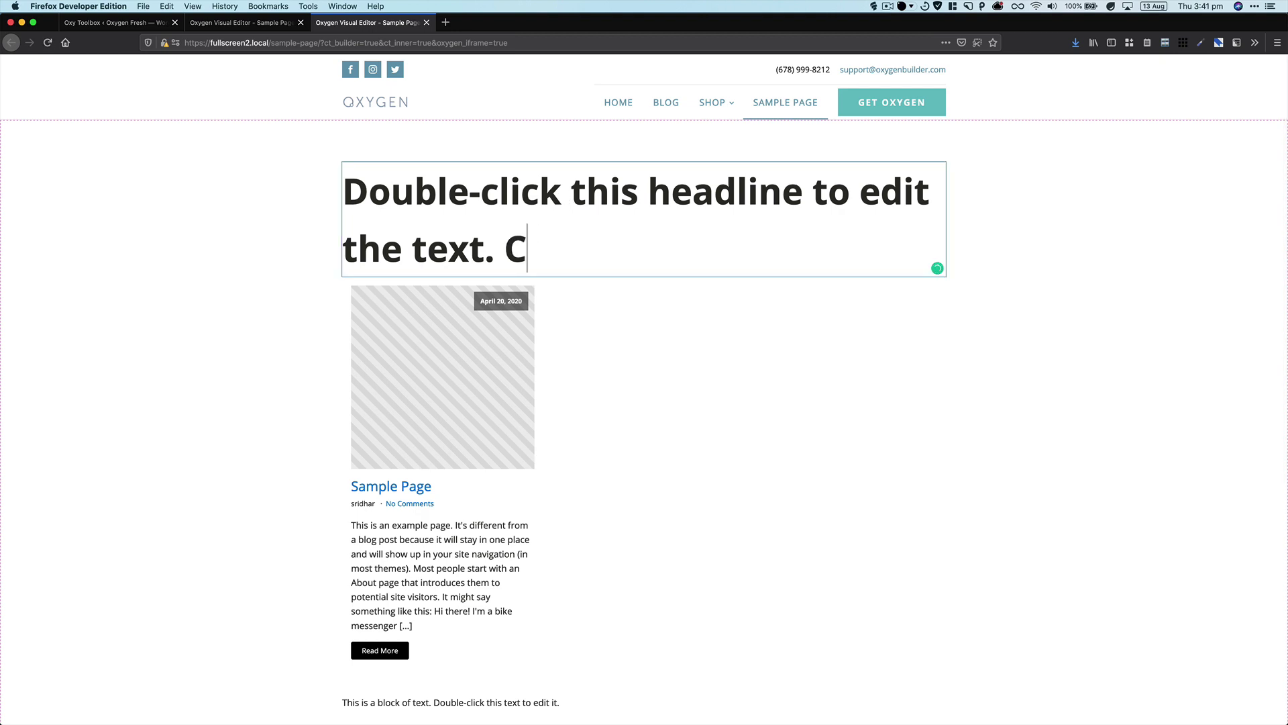
pyautogui.press('BackSpace')
pyautogui.press('BackSpace')
pyautogui.write('hanged text.')
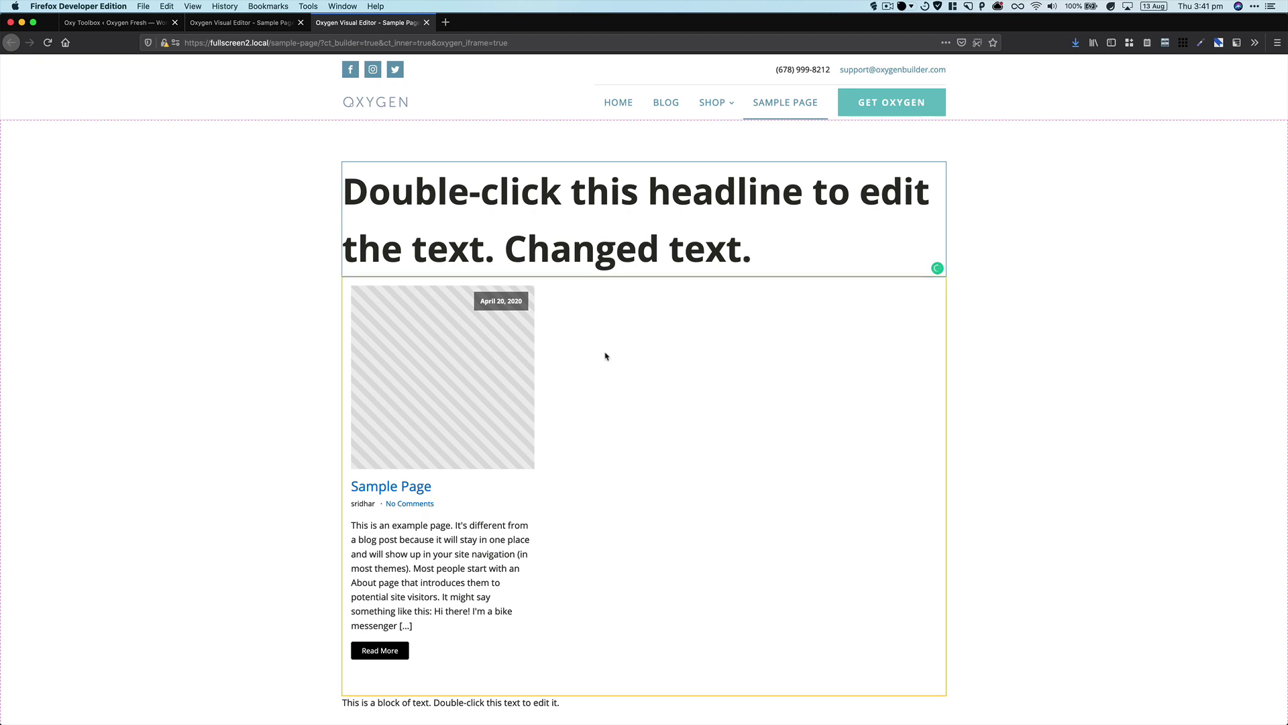
pyautogui.scroll(-5, 604, 356)
pyautogui.scroll(5, 604, 356)
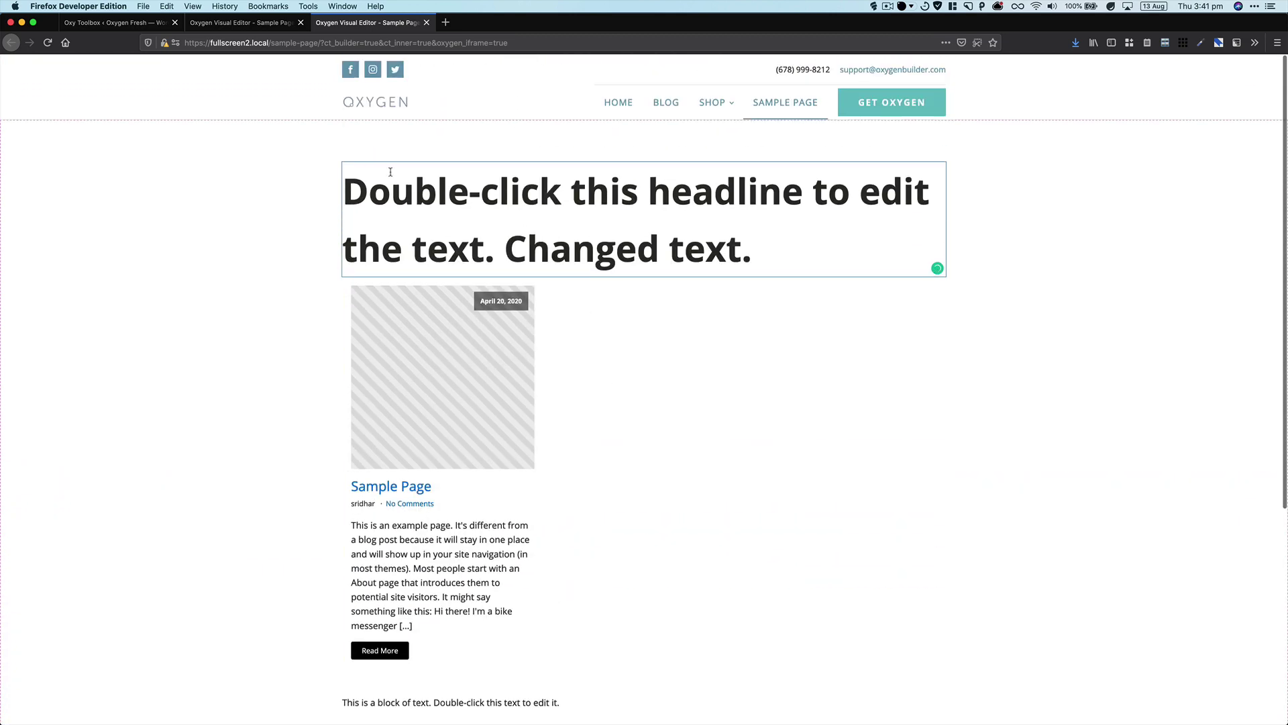
# Tear the detached page tab into its own window on the right, with the editor window snapped to the left half.
pyautogui.moveTo(368, 24); pyautogui.dragTo(760, 343)
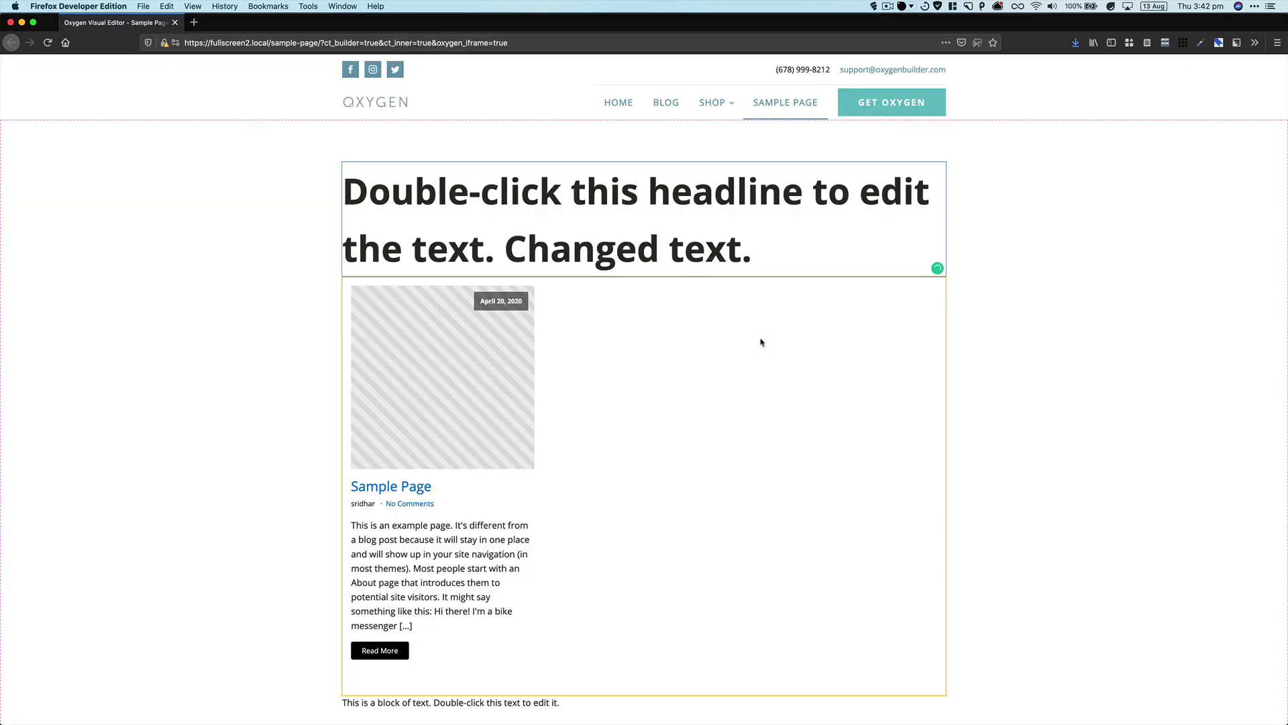
pyautogui.moveTo(489, 30); pyautogui.dragTo(1285, 98)
pyautogui.click(545, 187)
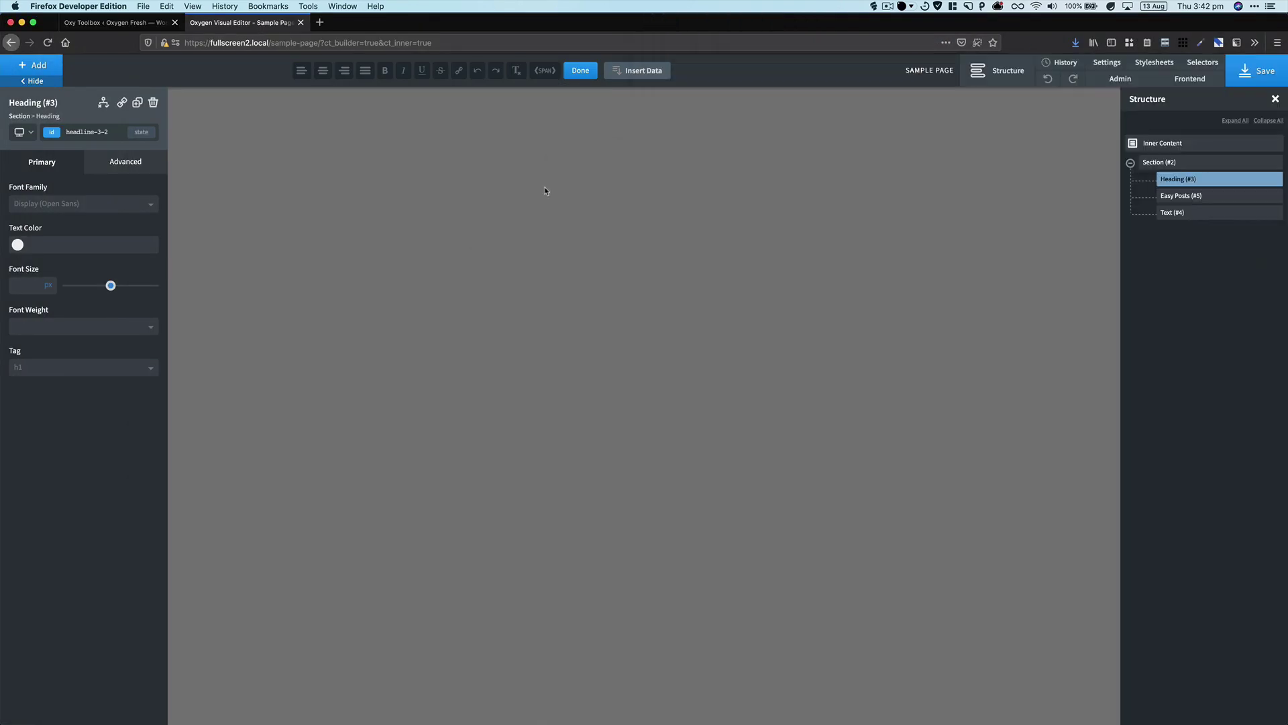
pyautogui.moveTo(592, 26); pyautogui.dragTo(3, 124)
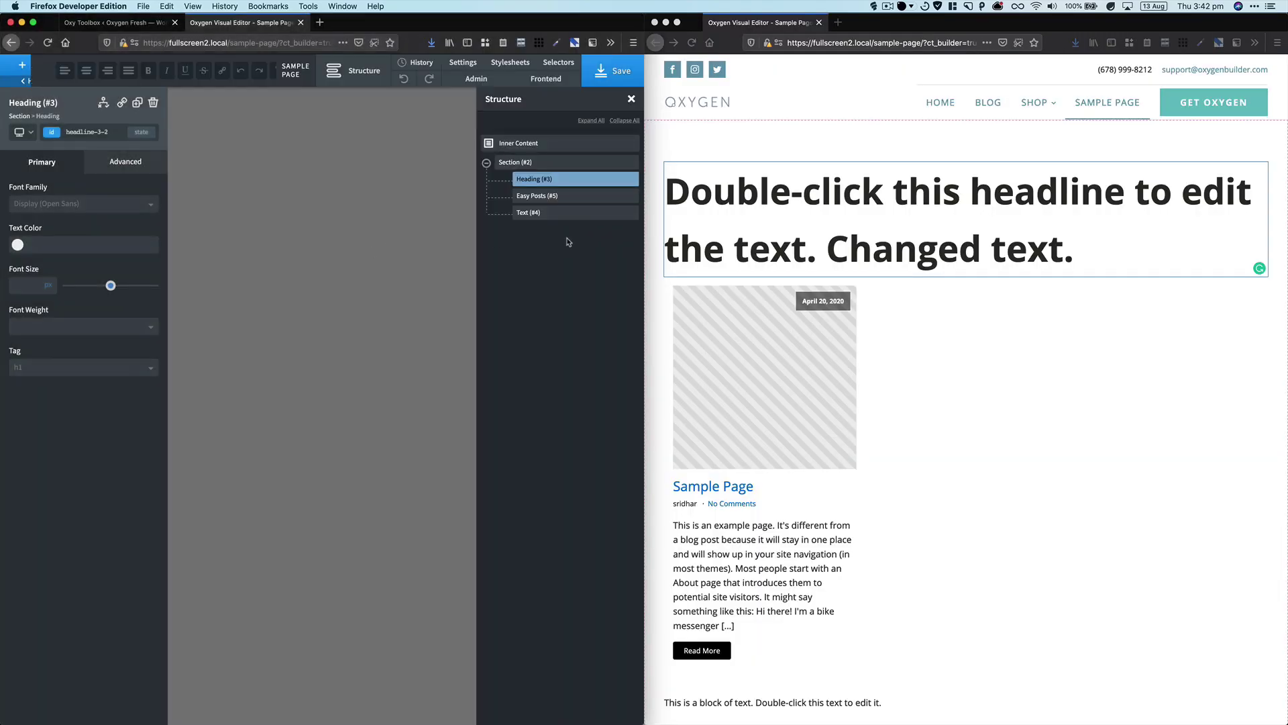
# Select Easy Posts in Structure, then the headline and the text block on the detached page.
pyautogui.click(539, 199)
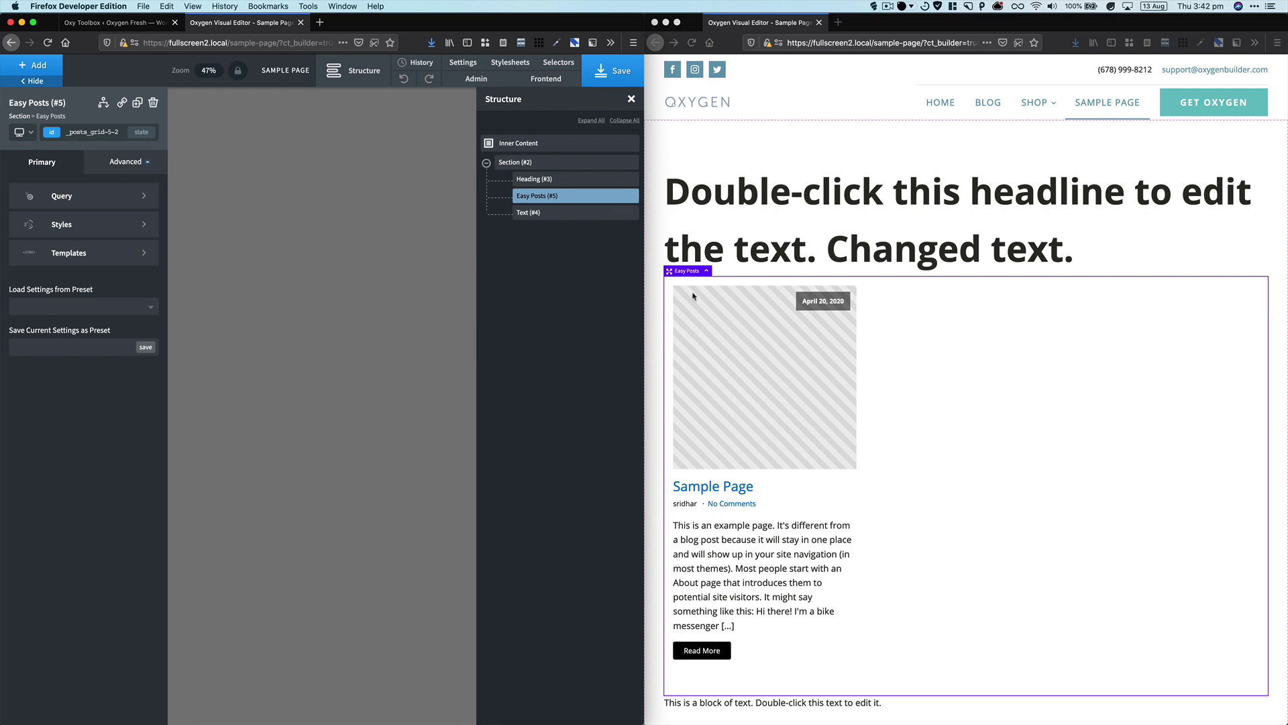
pyautogui.click(891, 185)
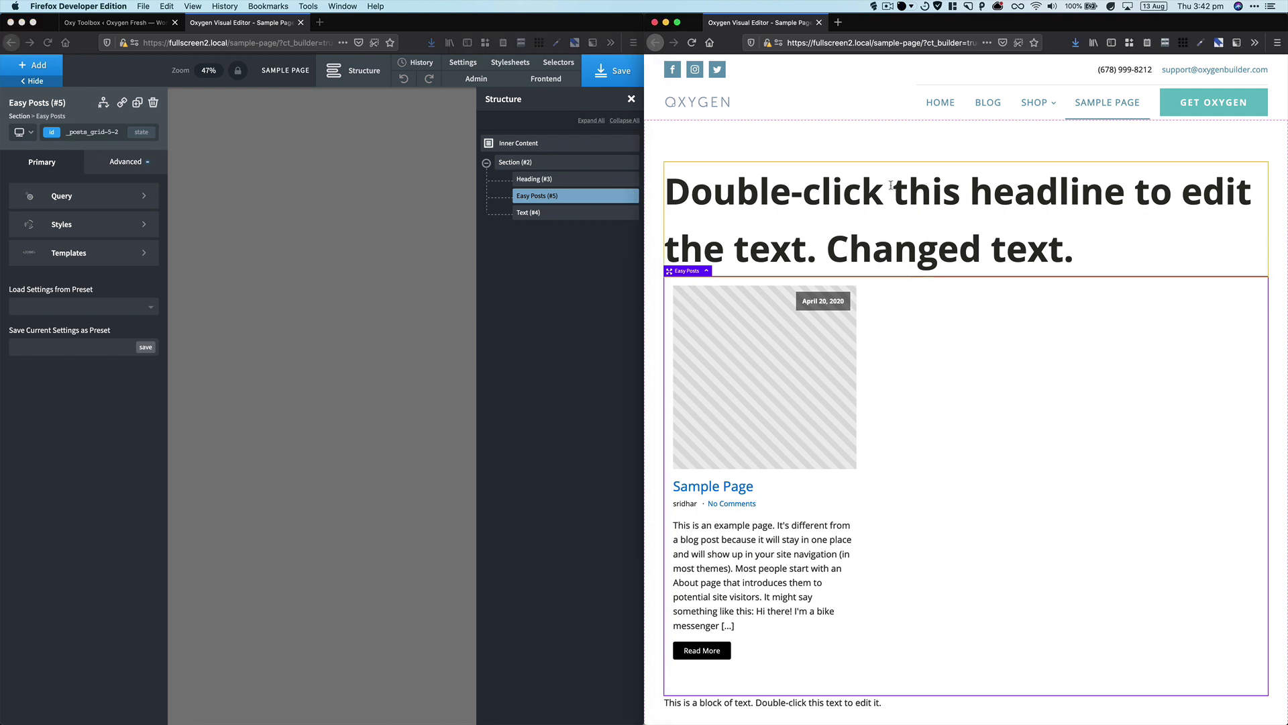
pyautogui.click(810, 188)
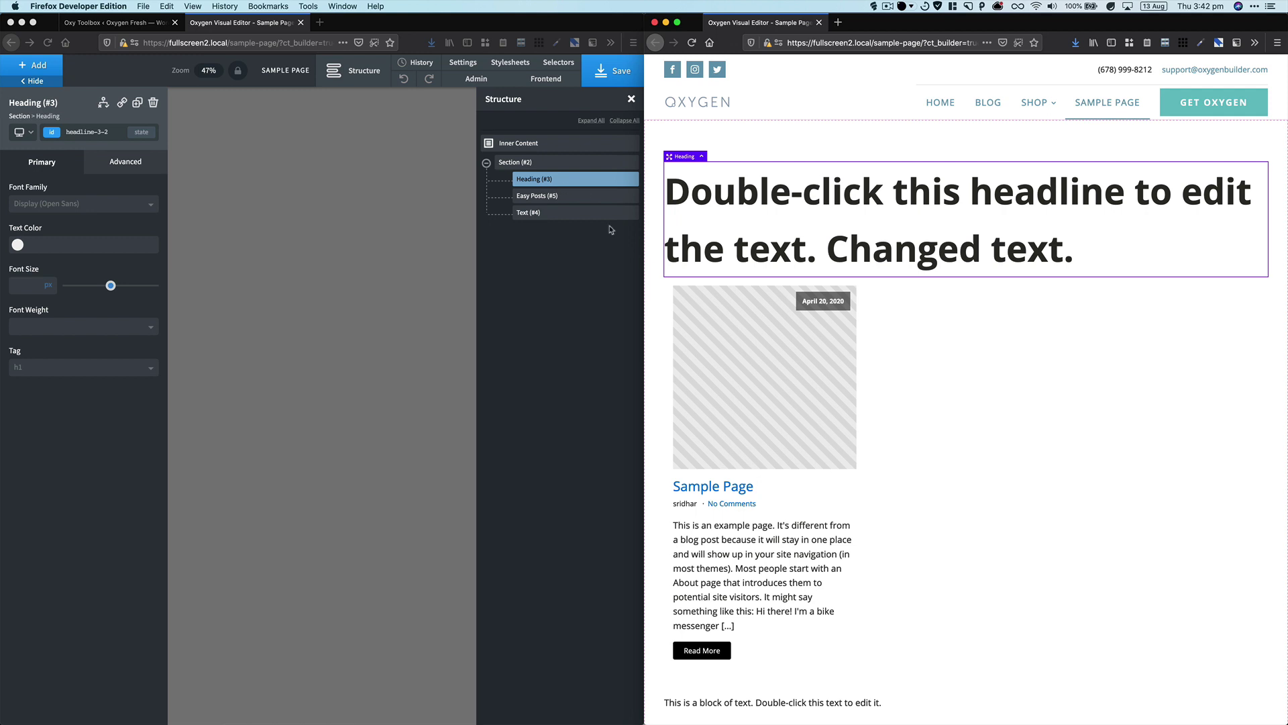
pyautogui.click(732, 701)
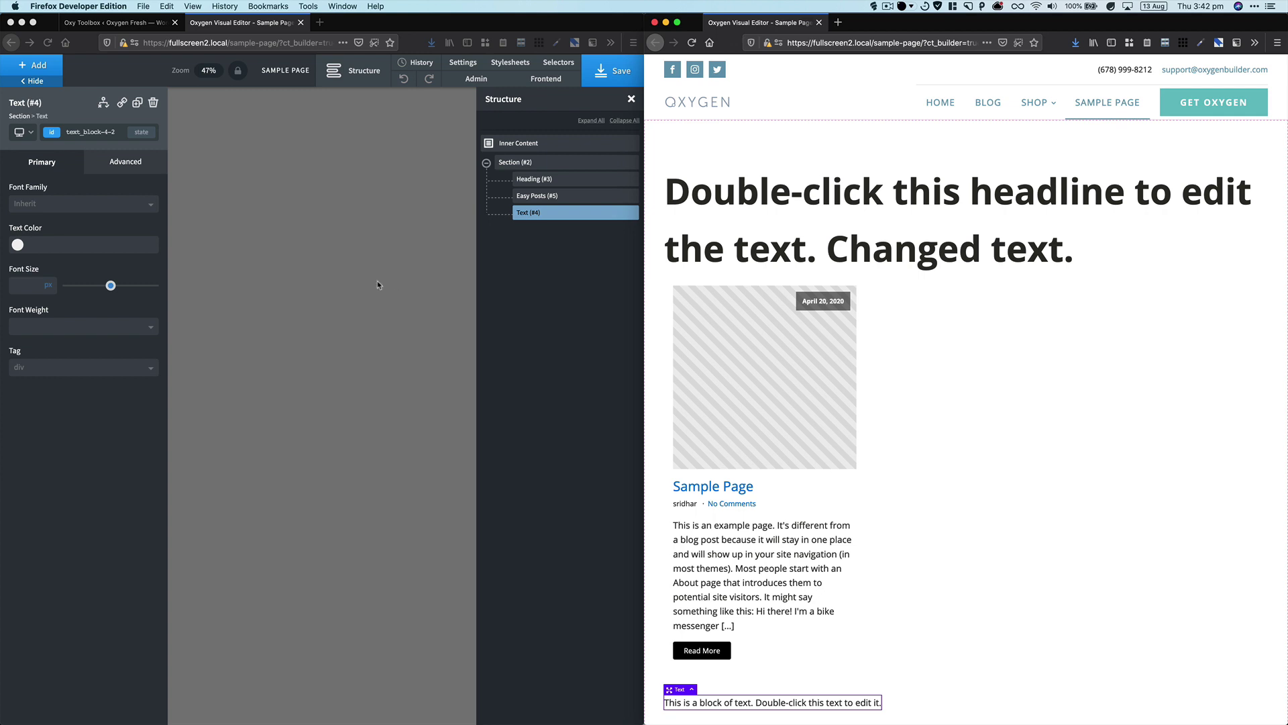
pyautogui.scroll(-5, 891, 267)
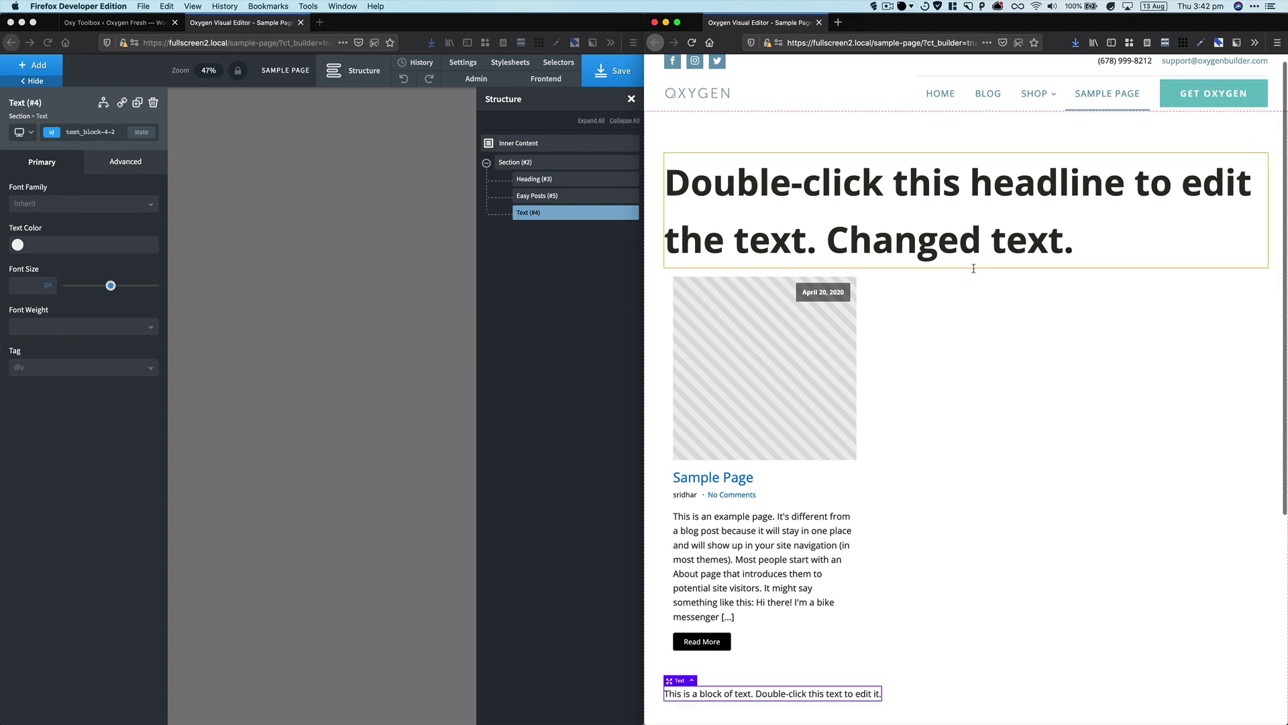
pyautogui.scroll(2, 974, 272)
pyautogui.scroll(3, 974, 272)
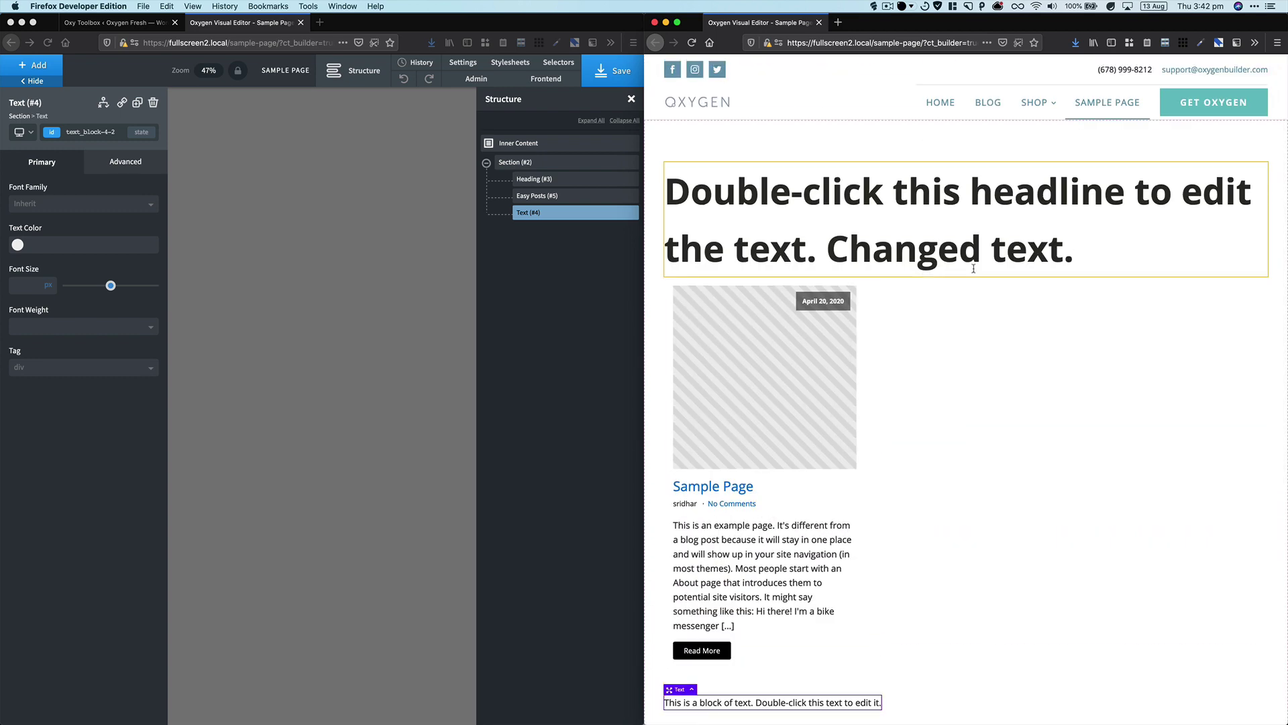